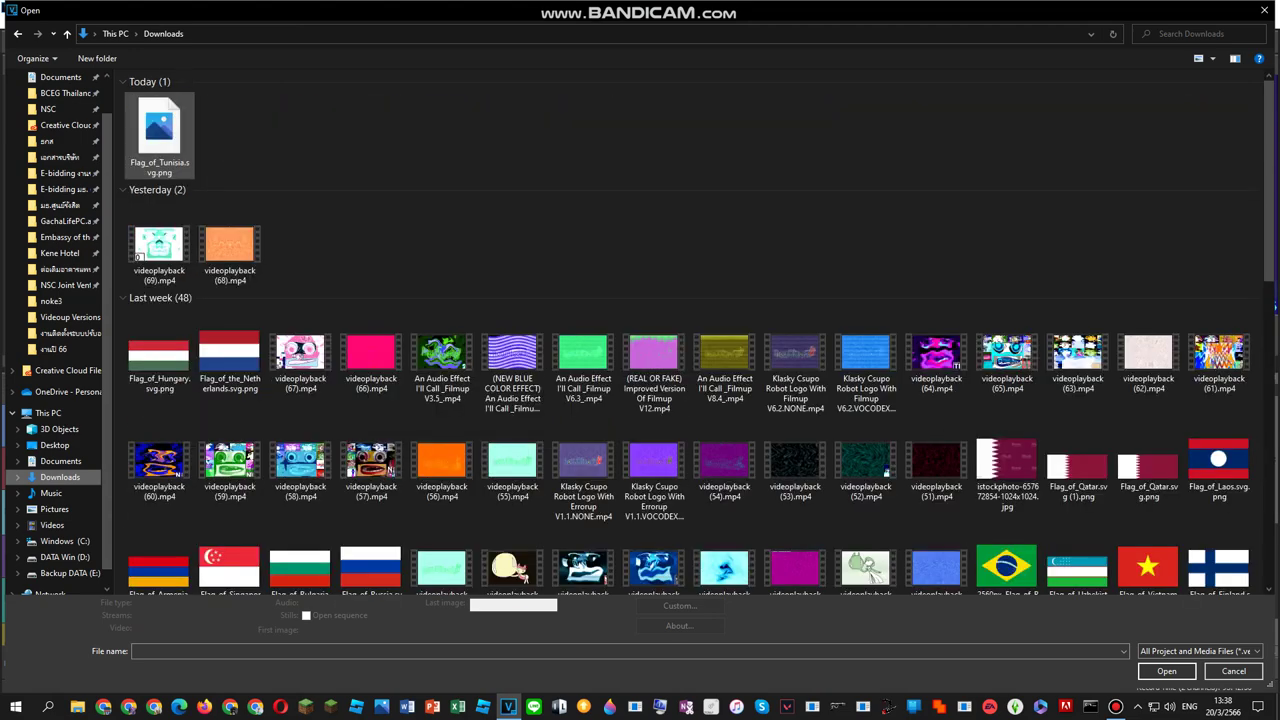
Step: Import Flag_of_Tunisia.svg.png and fit its event to the timeline start, extending it to 00:00:05.24 to match the titles
double_click(159, 131)
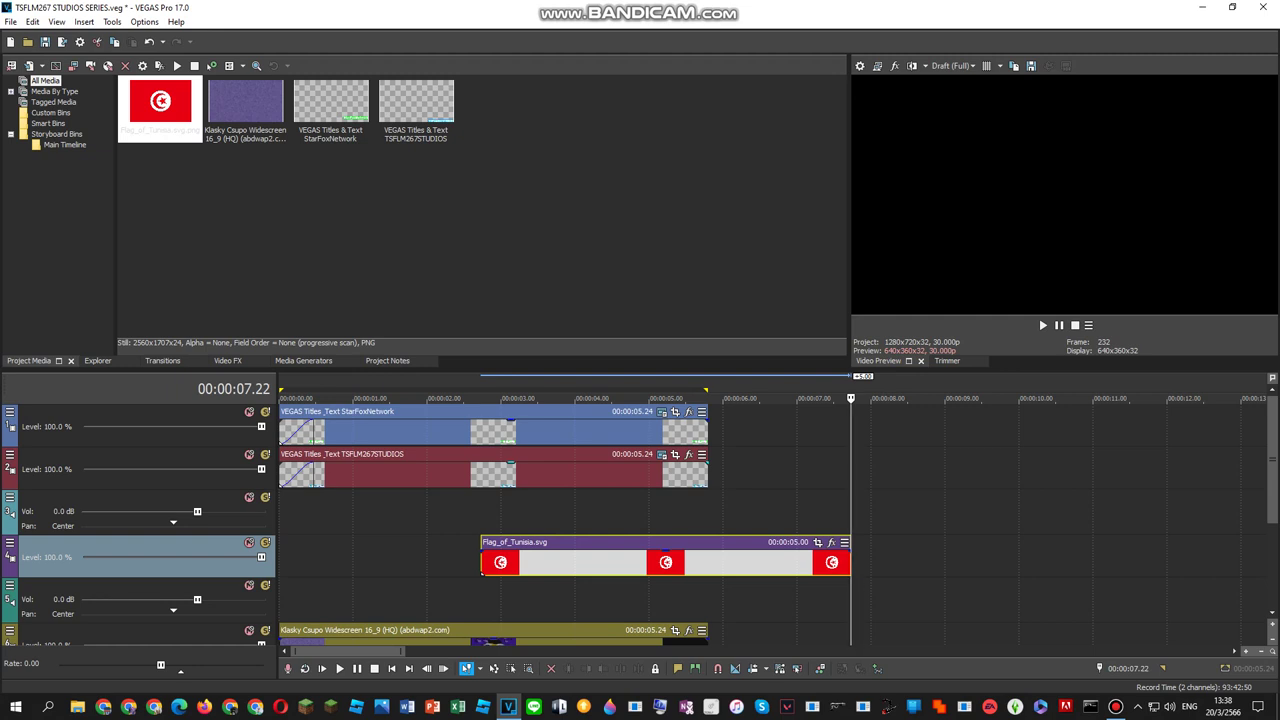
left_click_drag(665, 555, 463, 555)
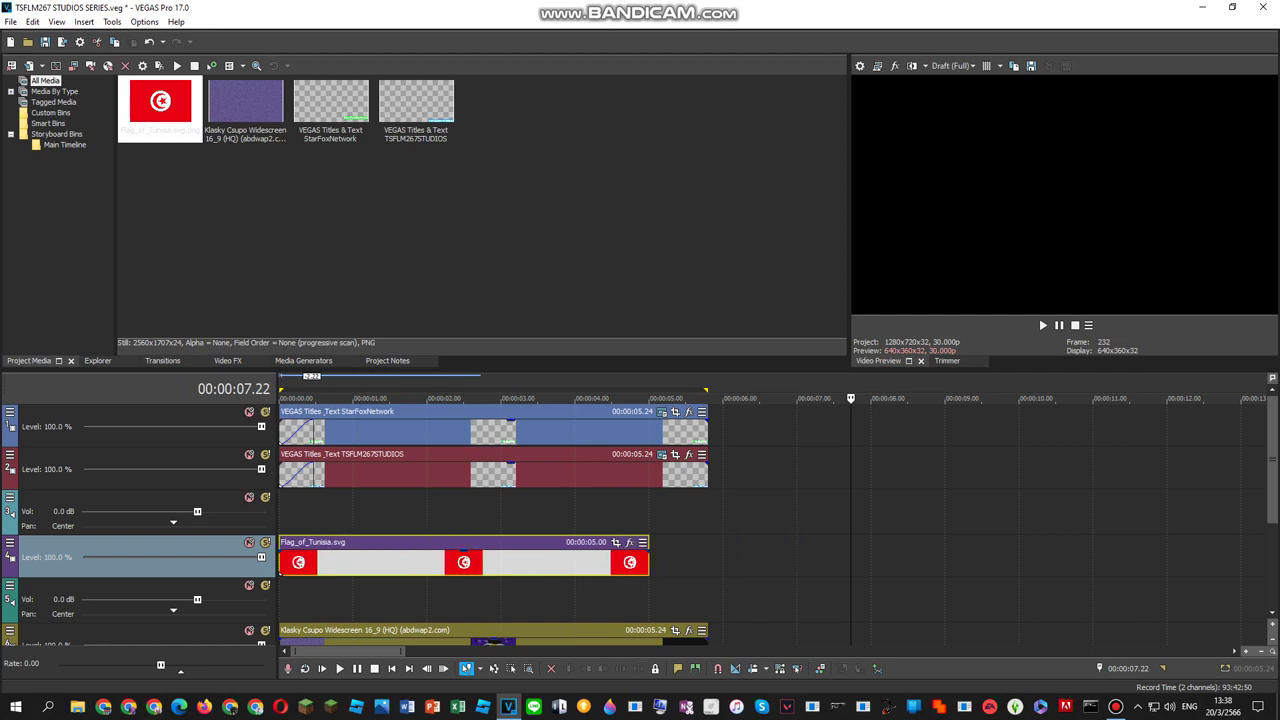
left_click(706, 474)
left_click_drag(647, 560, 708, 560)
left_click(488, 600)
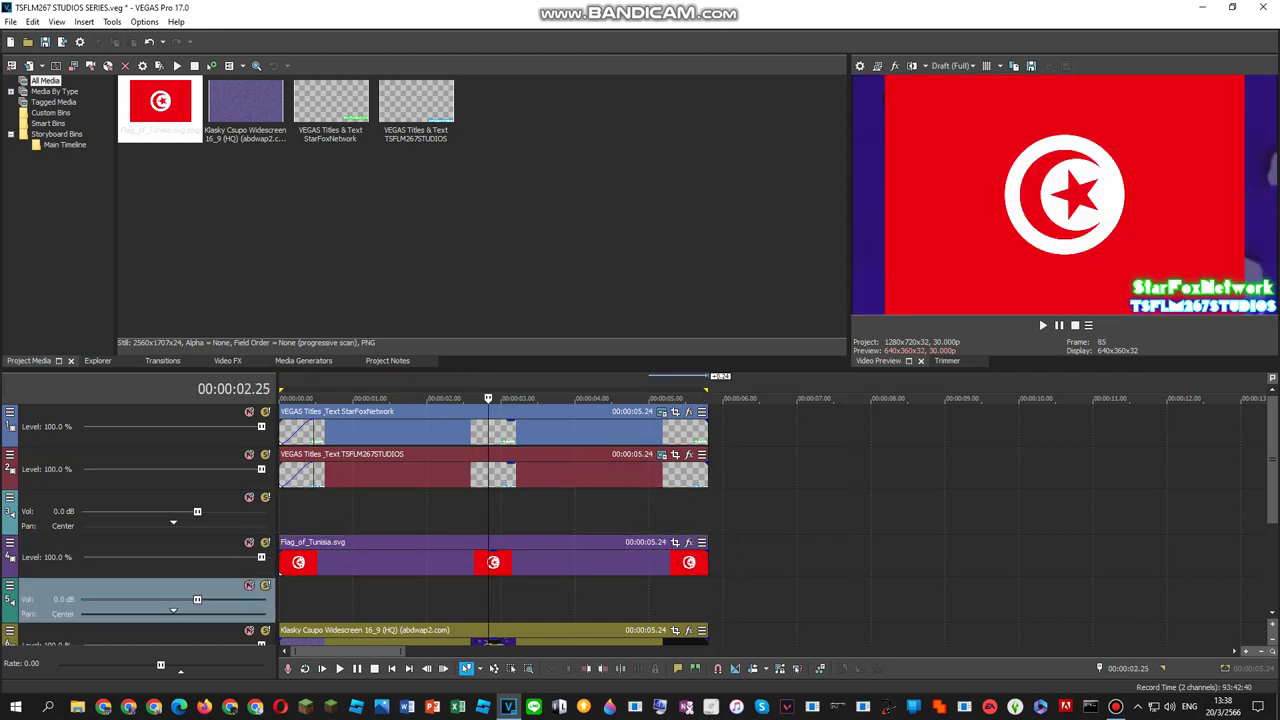
Step: Add the VEGAS Picture In Picture effect to the Tunisia flag event
left_click(357, 600)
right_click(401, 560)
left_click(445, 233)
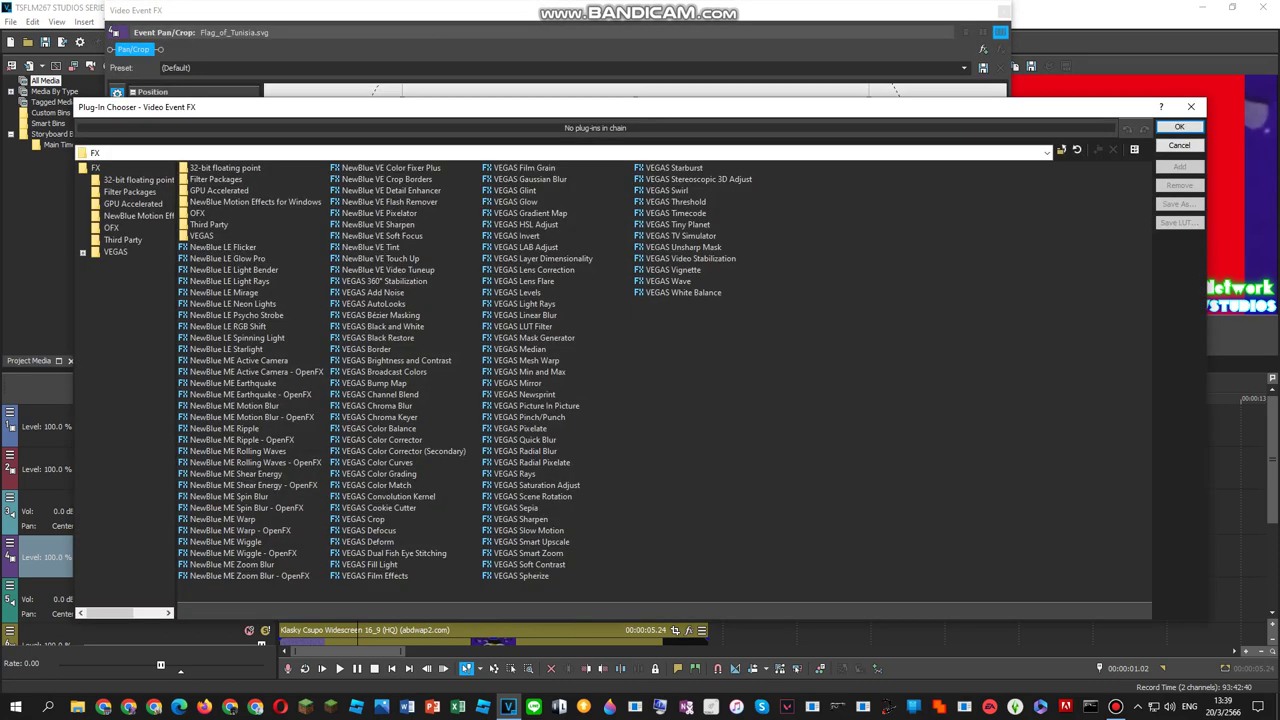
double_click(536, 405)
left_click(1179, 127)
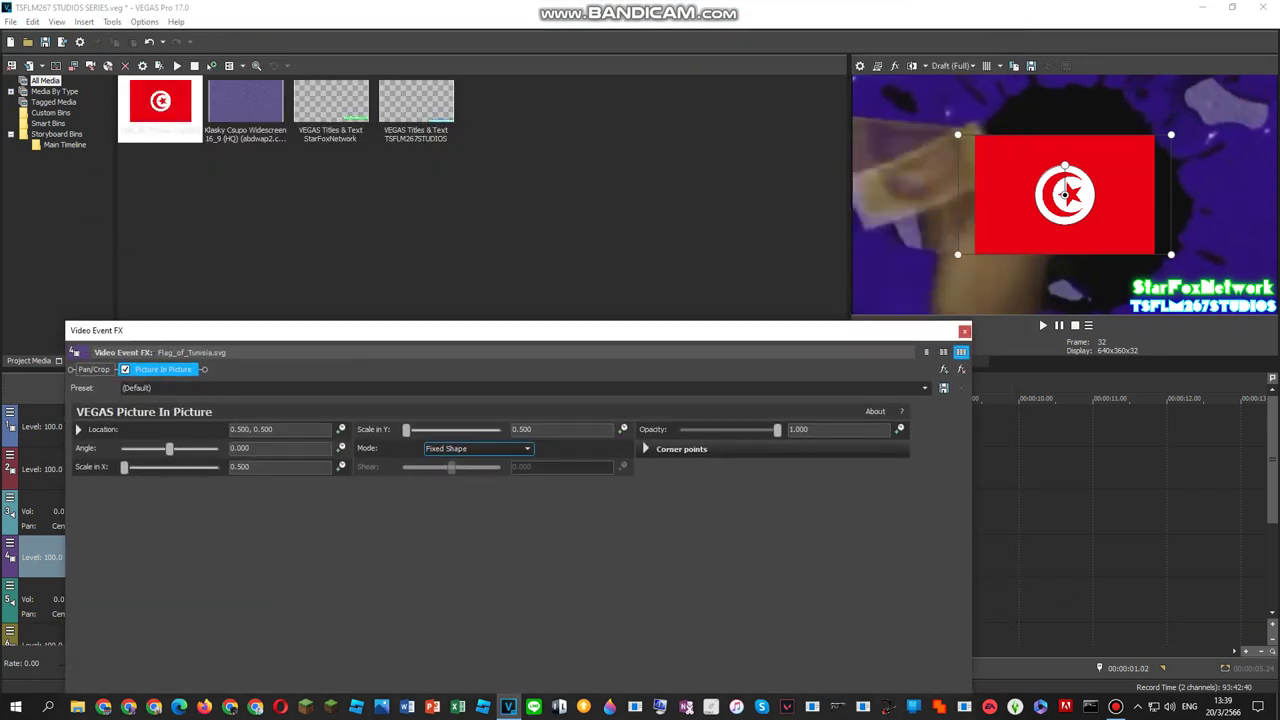
Step: Shrink the flag to a scale of about 0.305 and place it in the frame's lower-left corner, at about 0.131, 0.144
left_click_drag(1127, 159, 1130, 157)
left_click_drag(1065, 195, 907, 279)
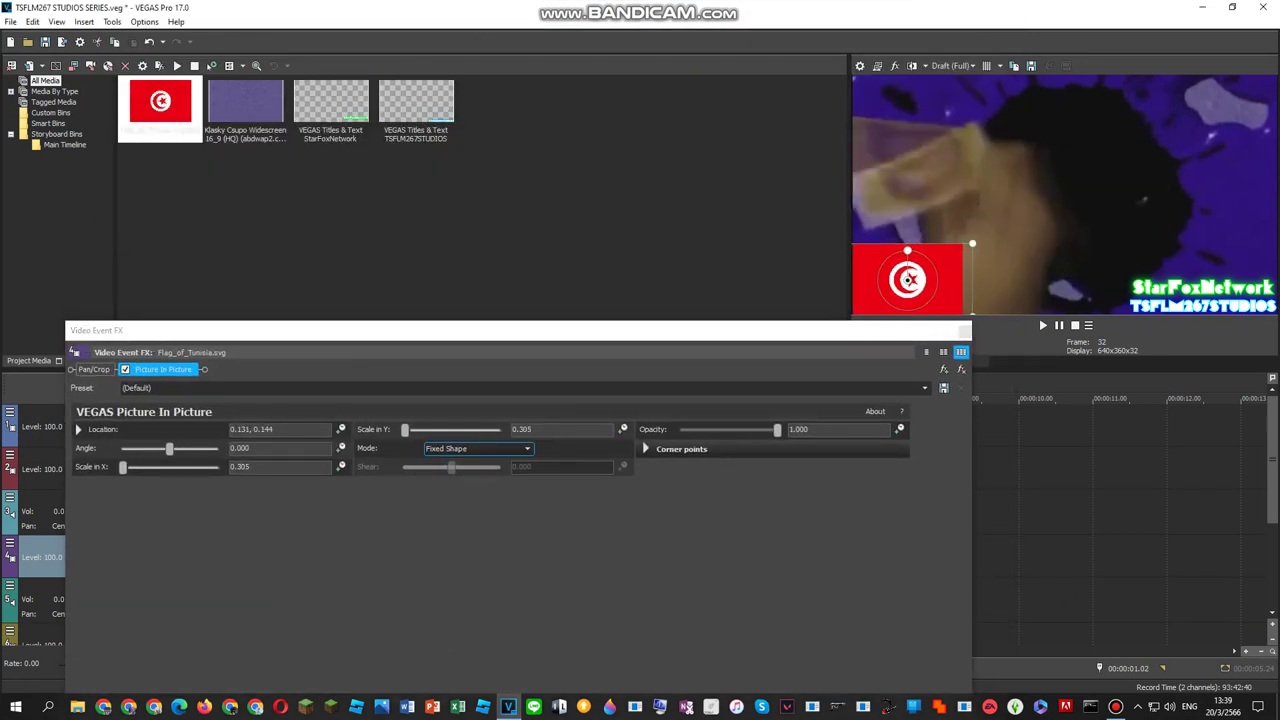
left_click(963, 330)
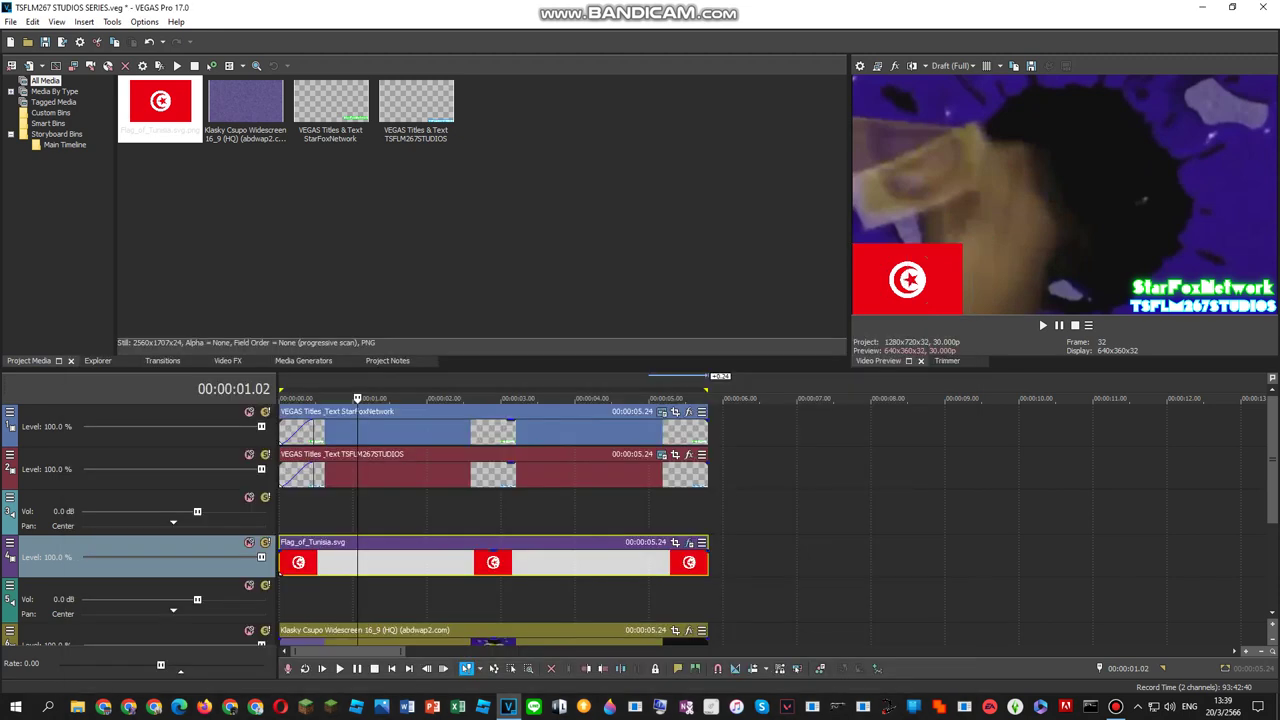
Step: Shift the Klasky Csupo video and audio events and the flag event down to lower tracks, leaving track 4 empty
scroll(1272, 450, "down", 2)
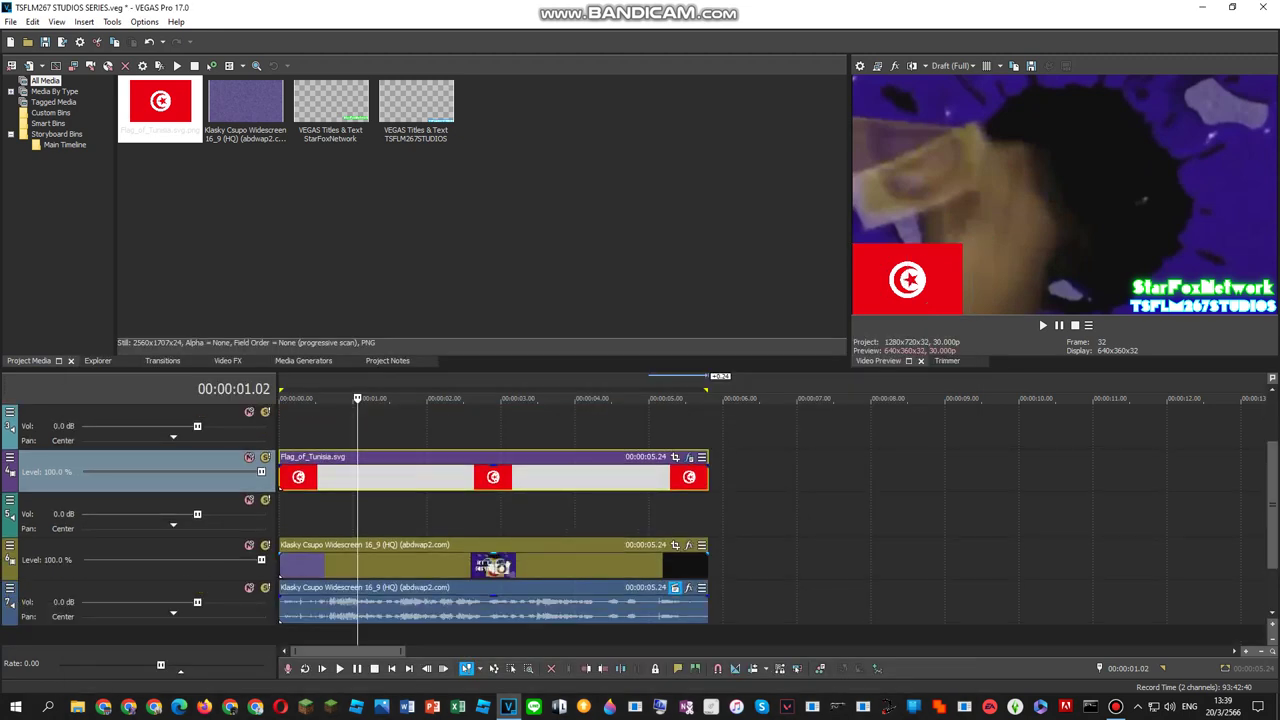
left_click_drag(590, 565, 590, 634)
left_click(590, 560)
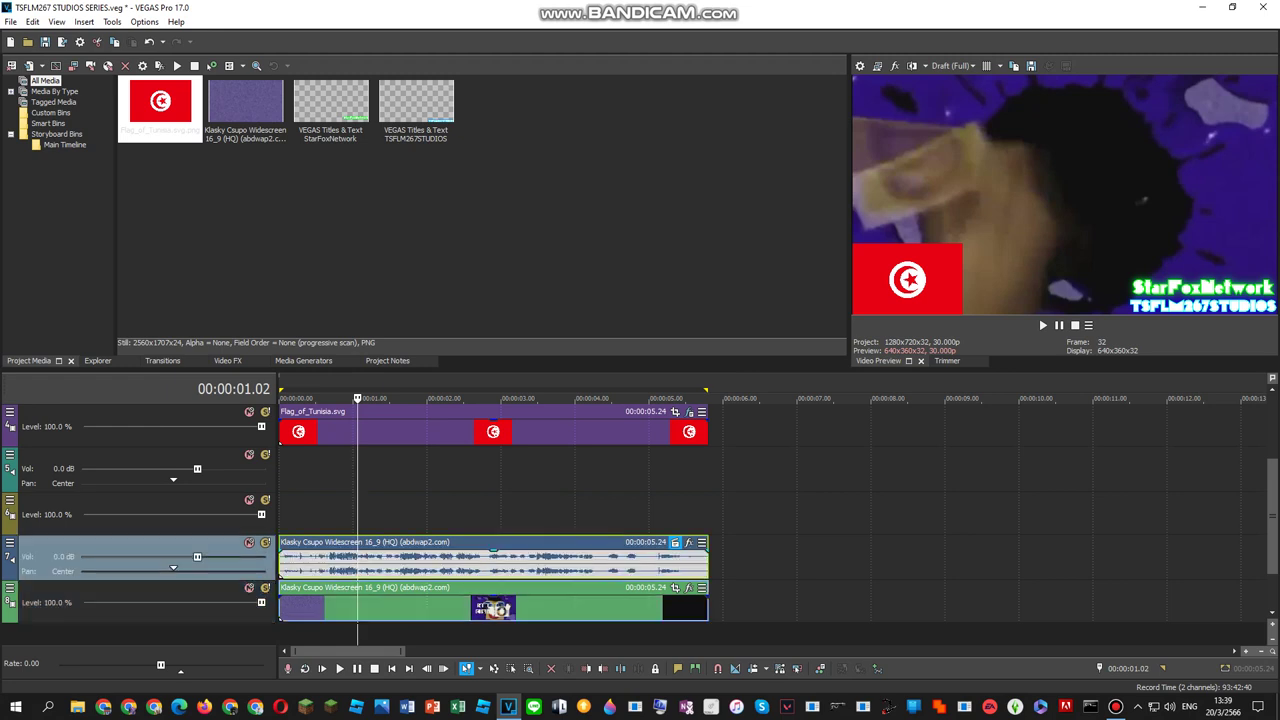
left_click_drag(590, 560, 590, 632)
left_click_drag(1272, 524, 1272, 446)
left_click(590, 560)
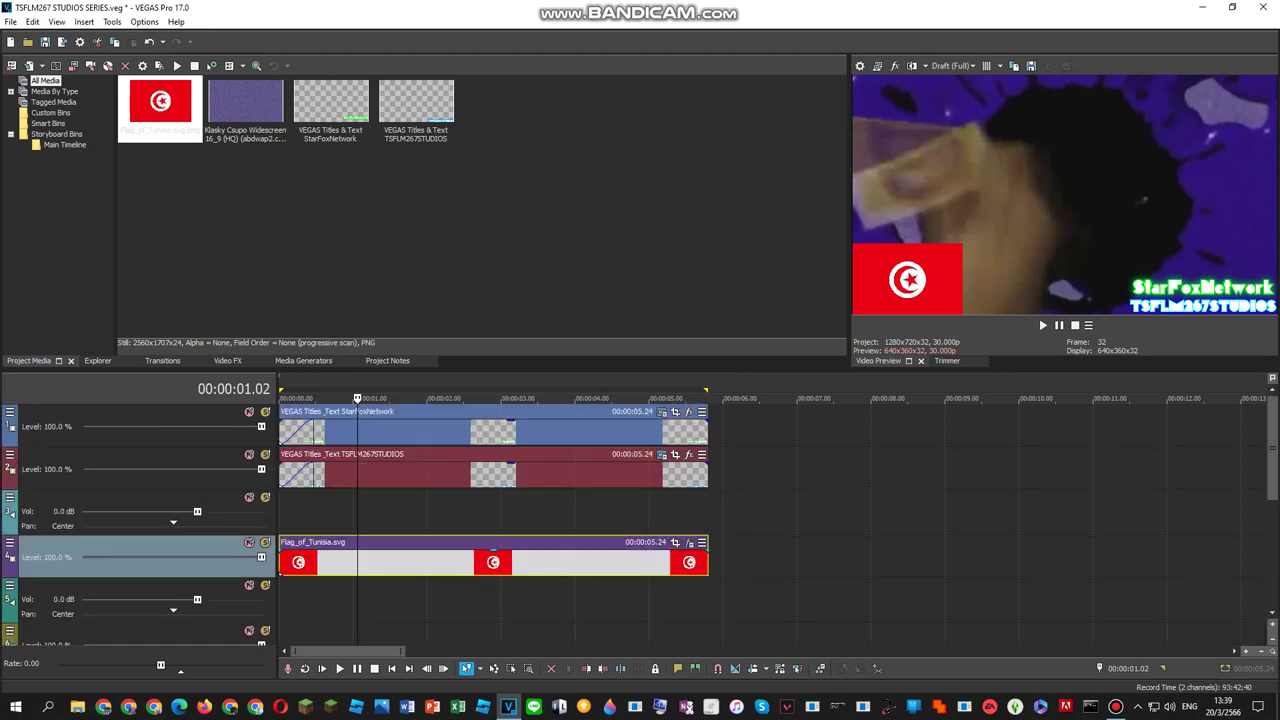
left_click_drag(536, 560, 536, 632)
Step: Paste a copy of the TSFLM267STUDIOS title as new source media on track 4, aligned to the timeline start
right_click(536, 470)
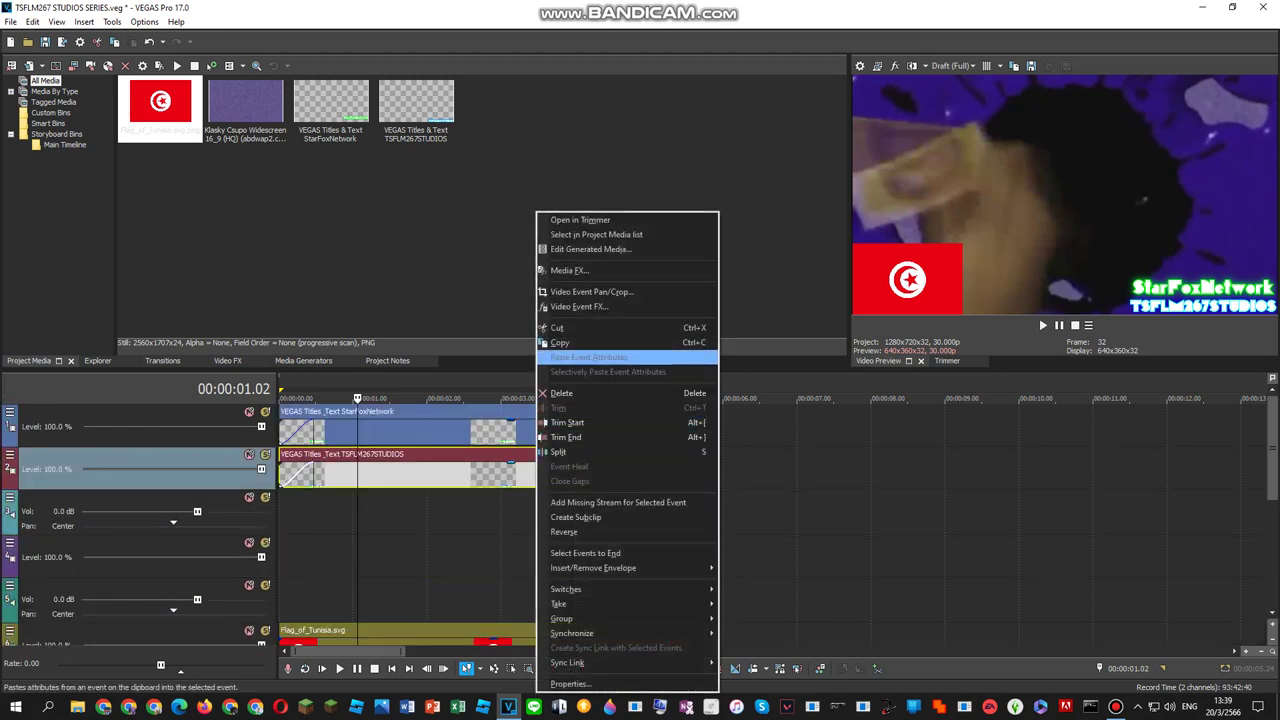
key("Escape")
right_click(480, 554)
left_click(520, 251)
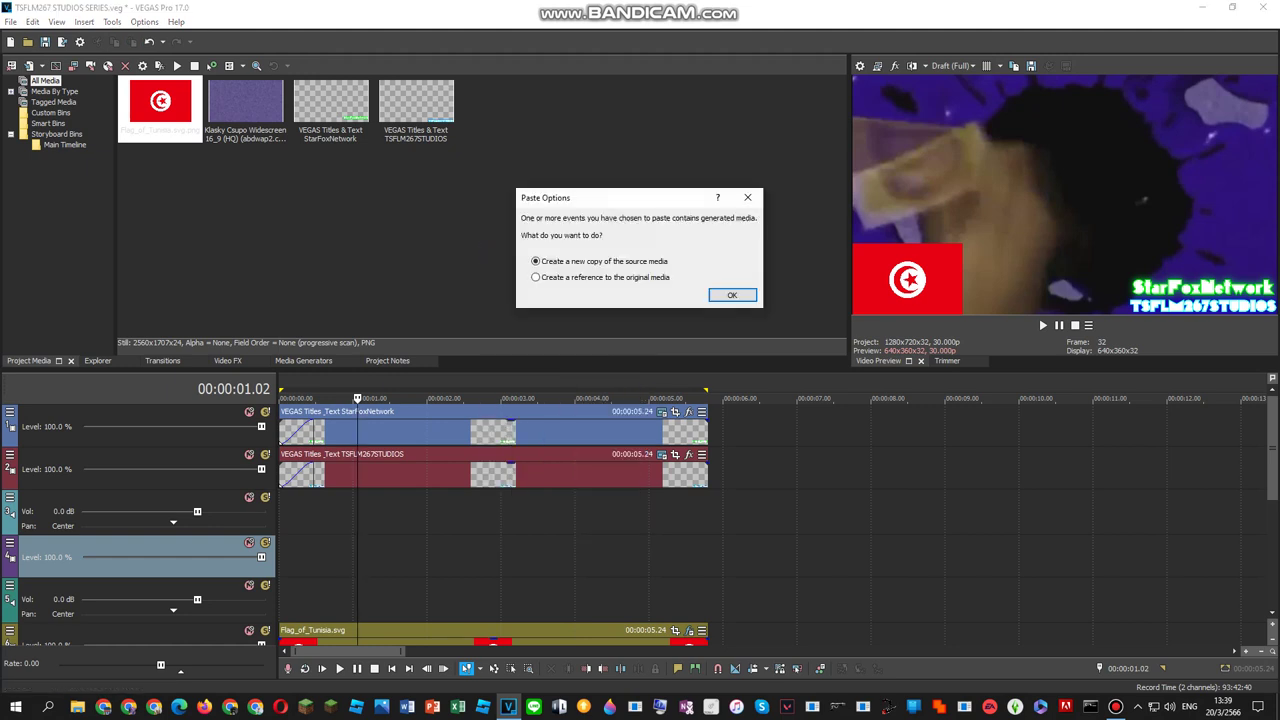
key("Return")
left_click_drag(560, 560, 482, 560)
left_click(512, 514)
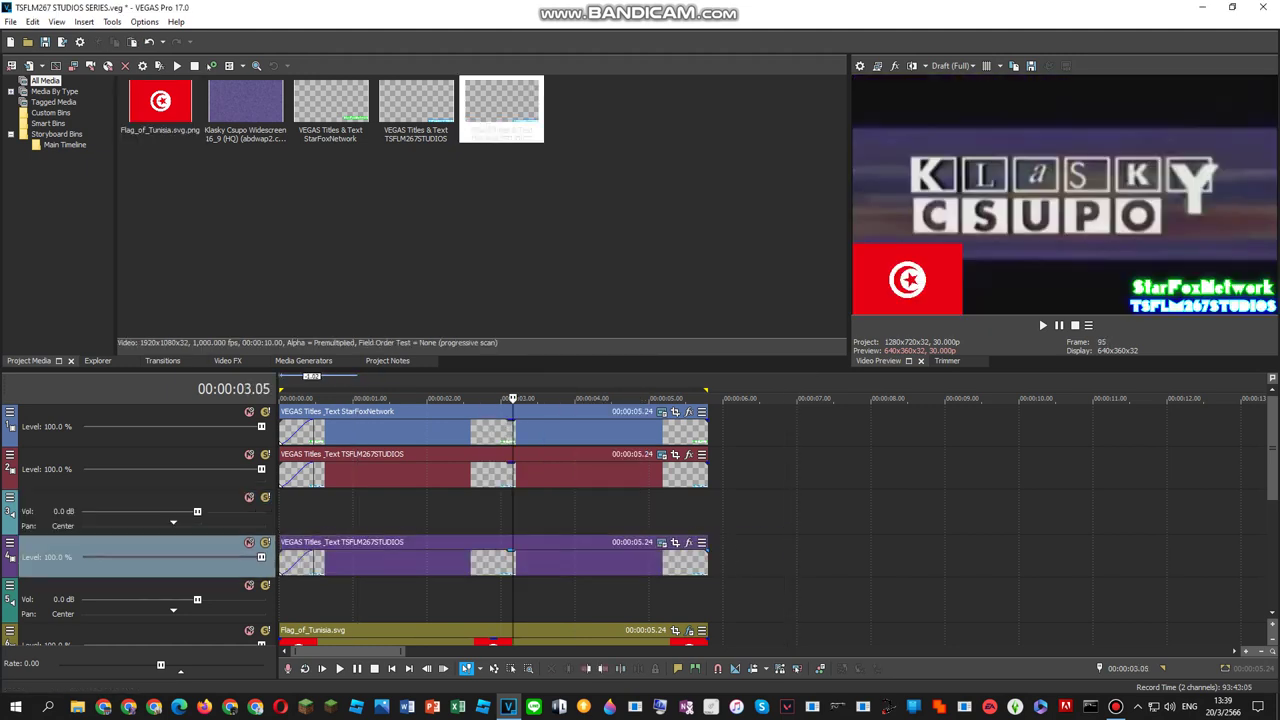
Step: Replace the copied title's text with "TUNISIAN INDEPENDENCE DAY 2023 SPECIAL" and shrink it to scale 0.234 at the top of the frame
right_click(522, 556)
left_click(580, 100)
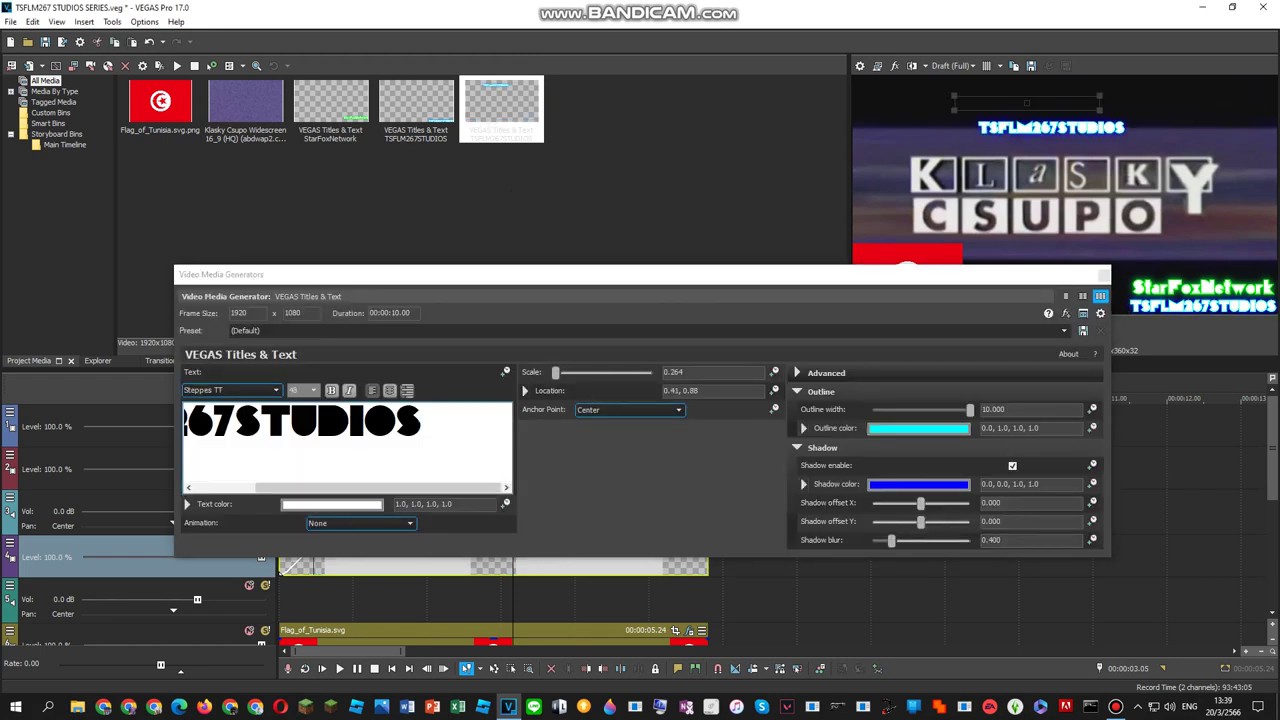
type("TUNIS")
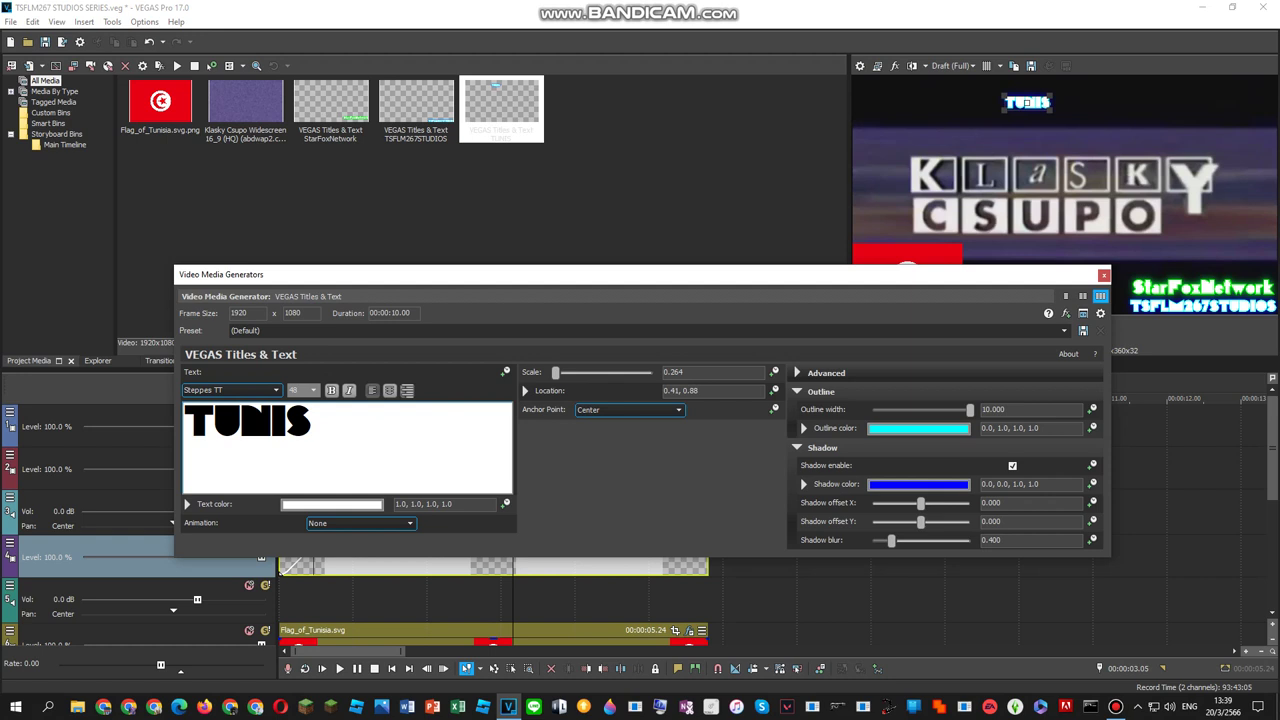
type("IA")
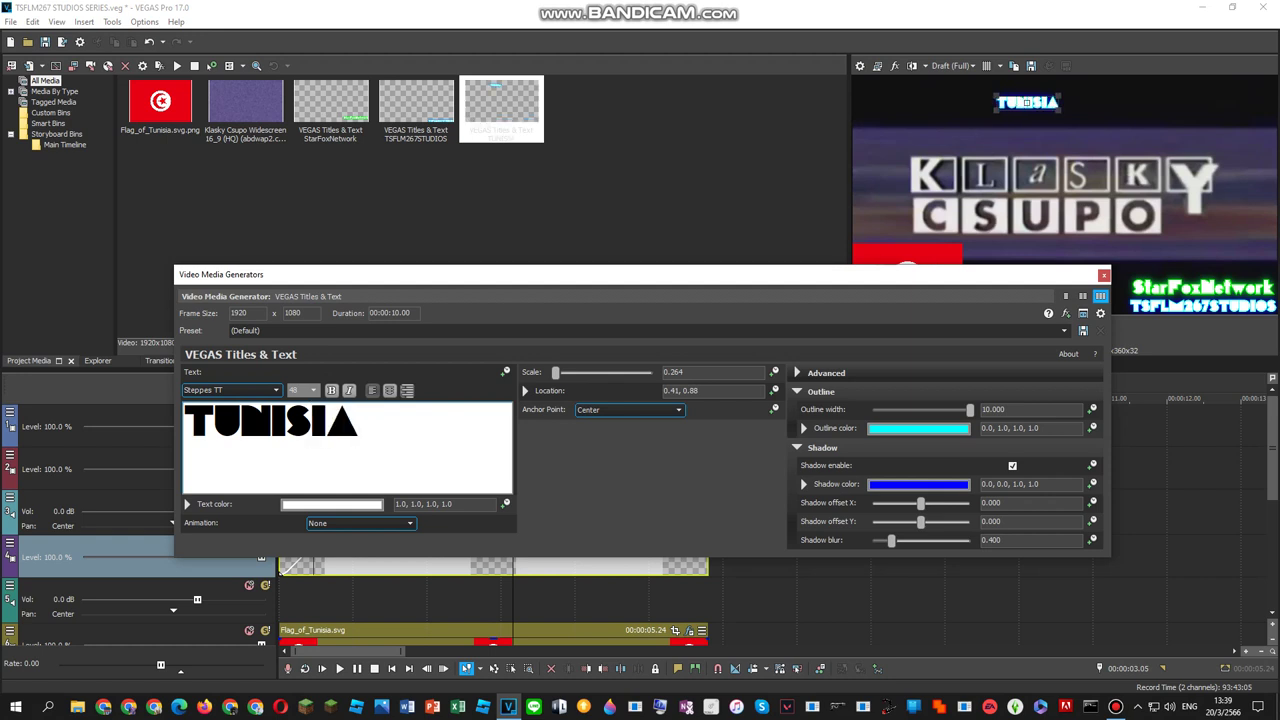
type("N INDE")
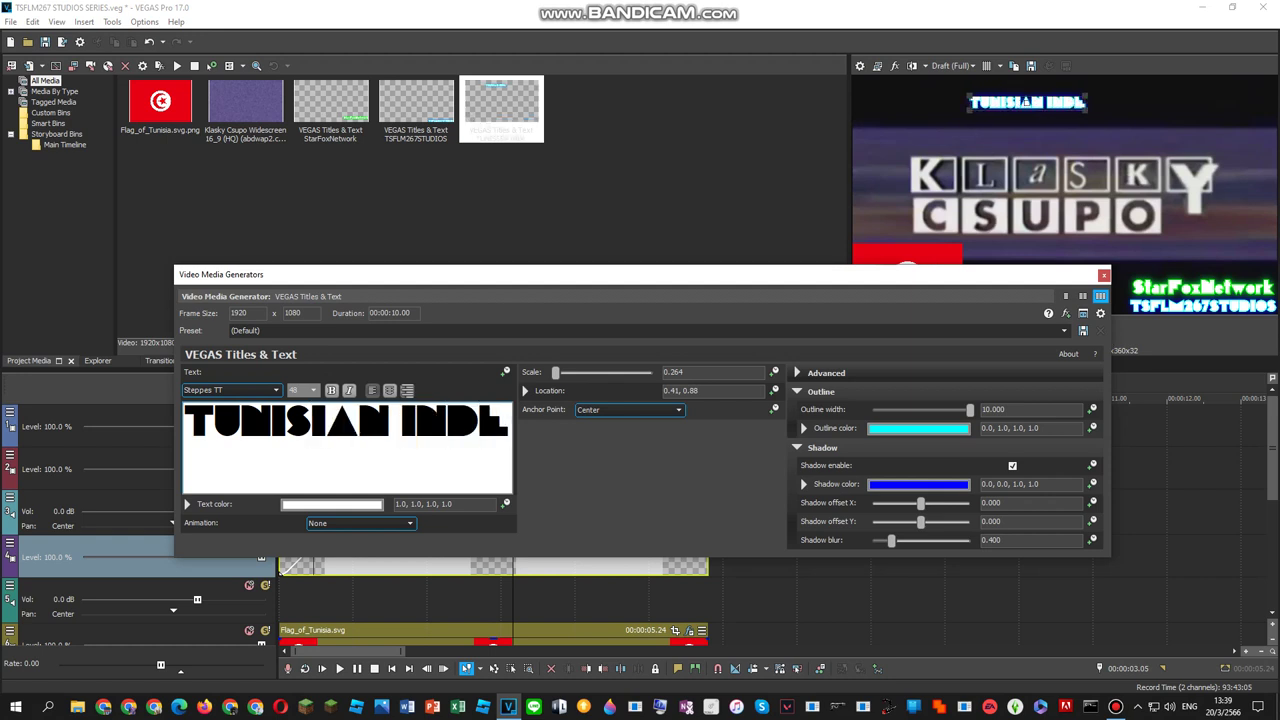
type("PEDEN")
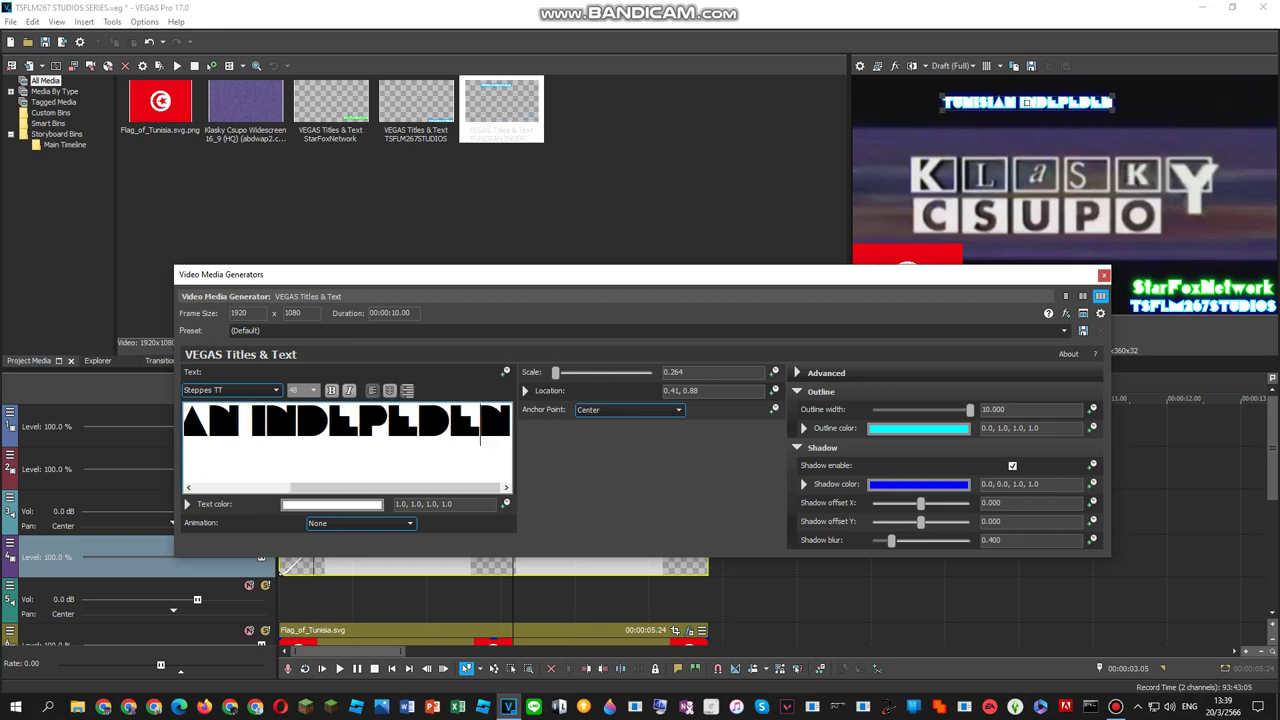
type("N")
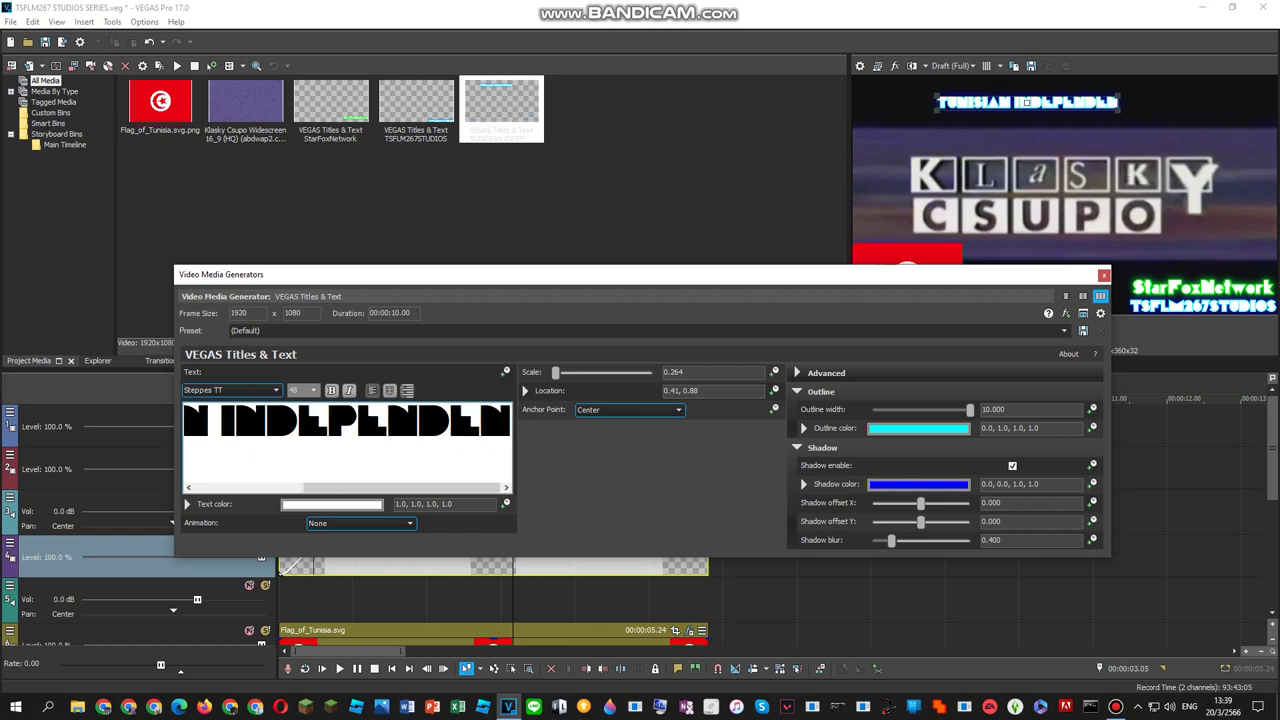
type("CE D")
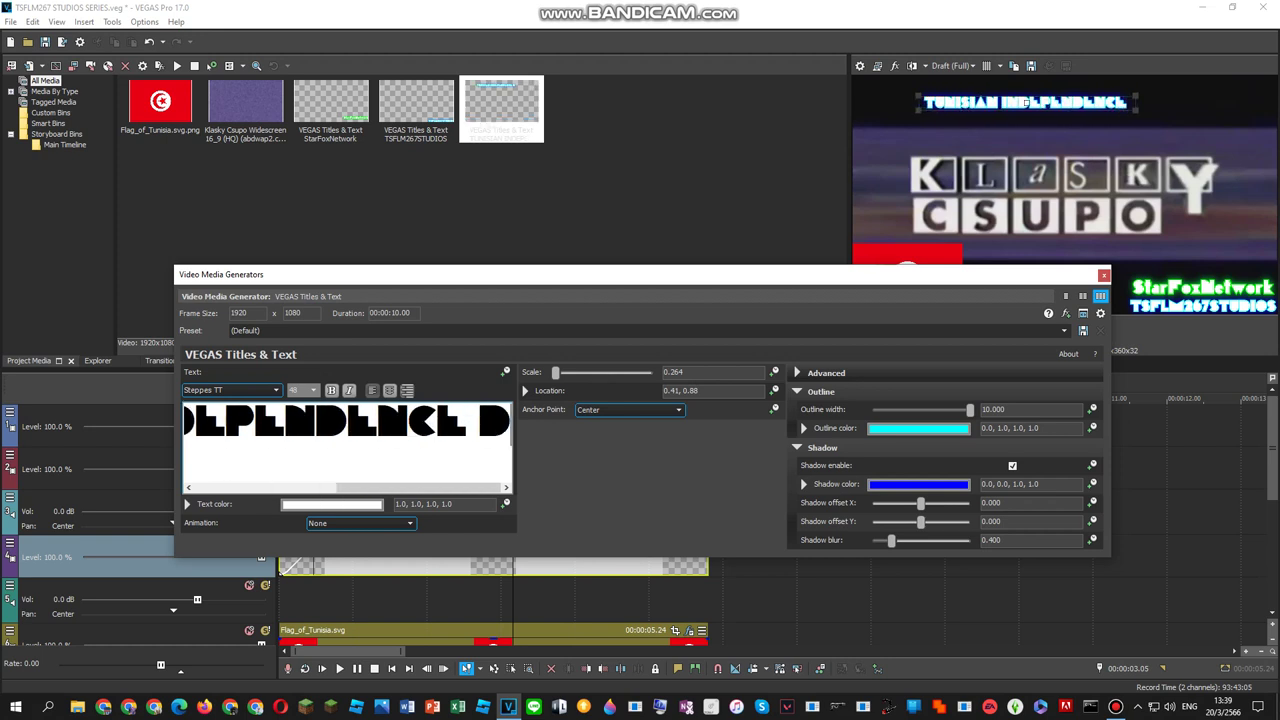
type("AY 2023 S")
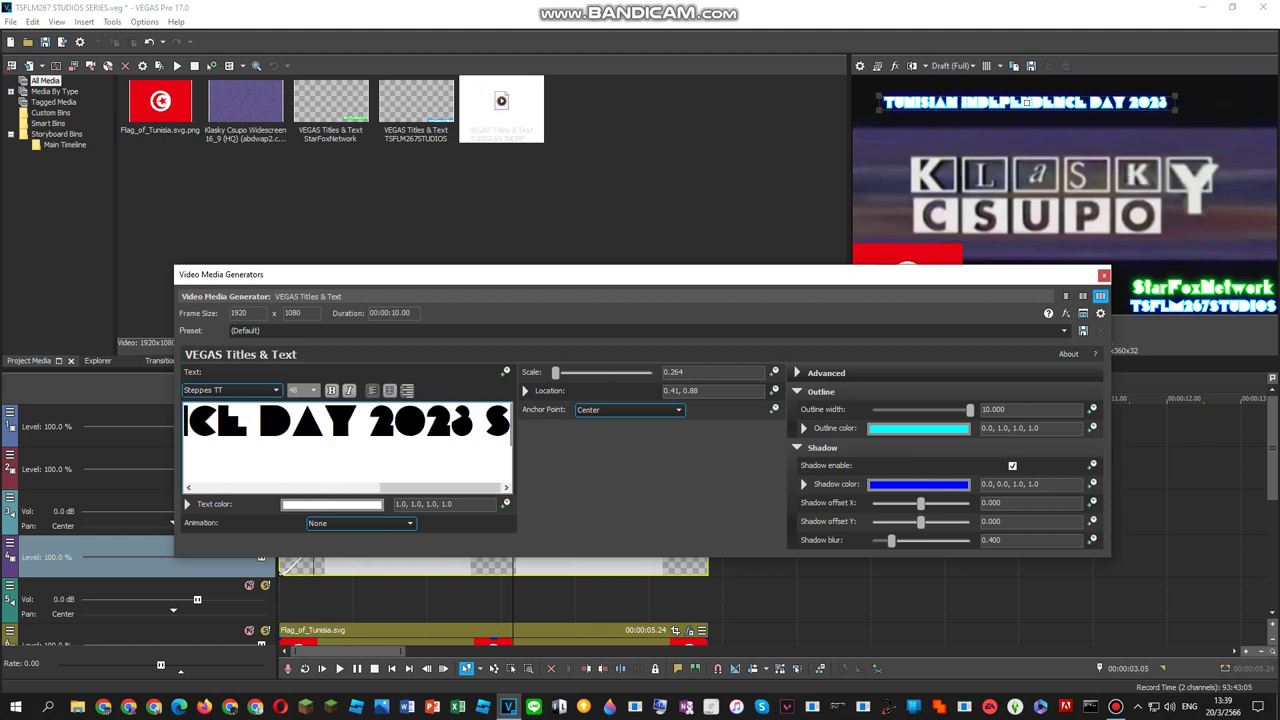
type("PECIAL")
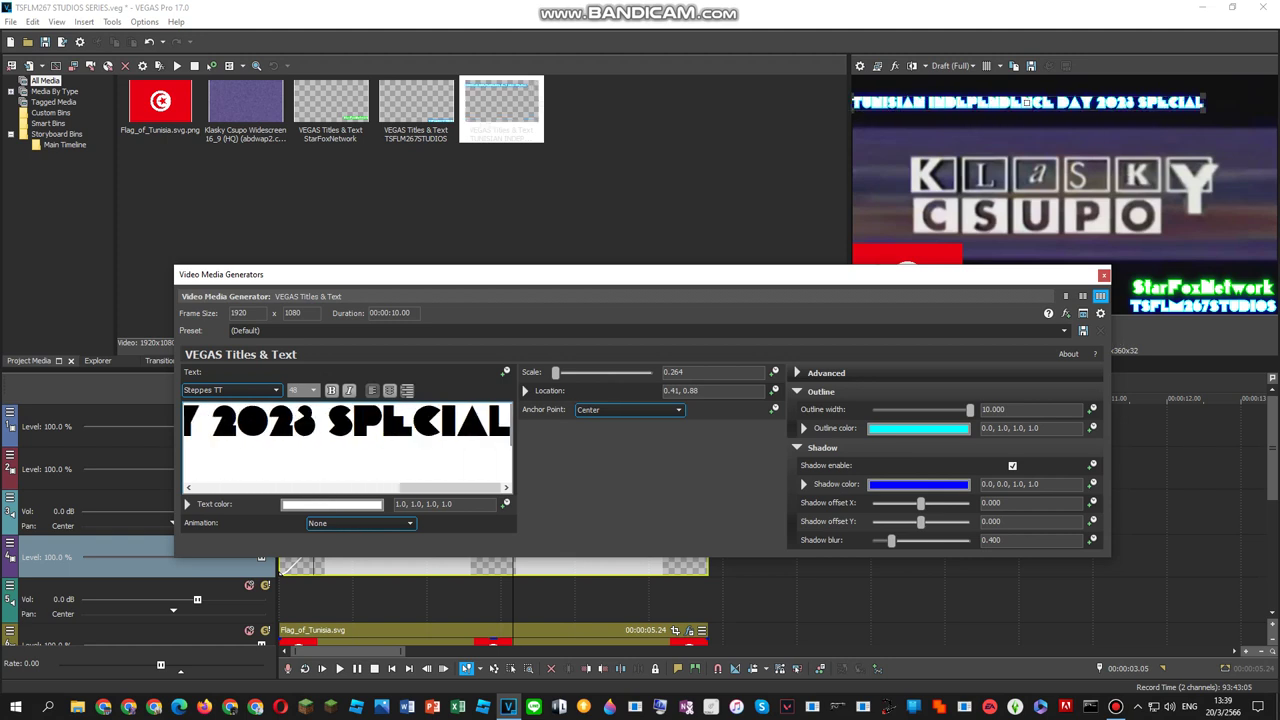
left_click_drag(1203, 110, 1183, 108)
left_click_drag(1026, 102, 1008, 84)
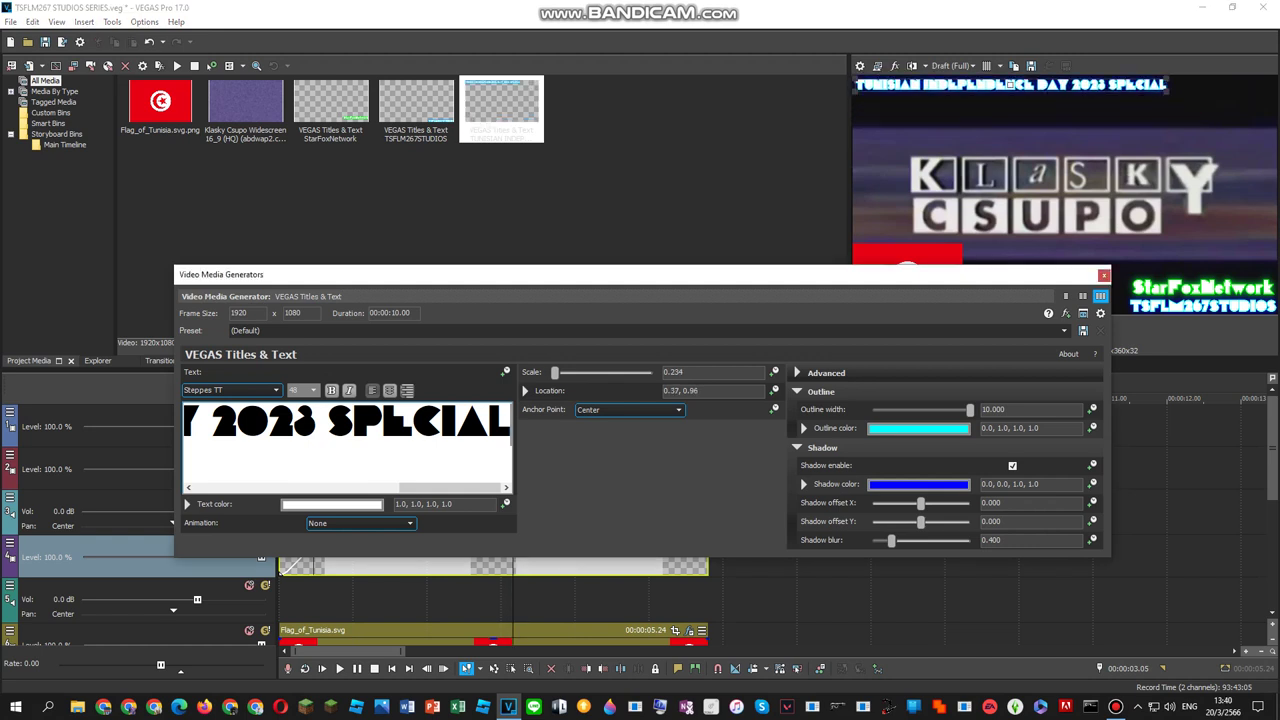
Step: Append "TO EVERYONE!" to the title and centre it along the frame's top edge at about 0.50, 0.95
type("TO")
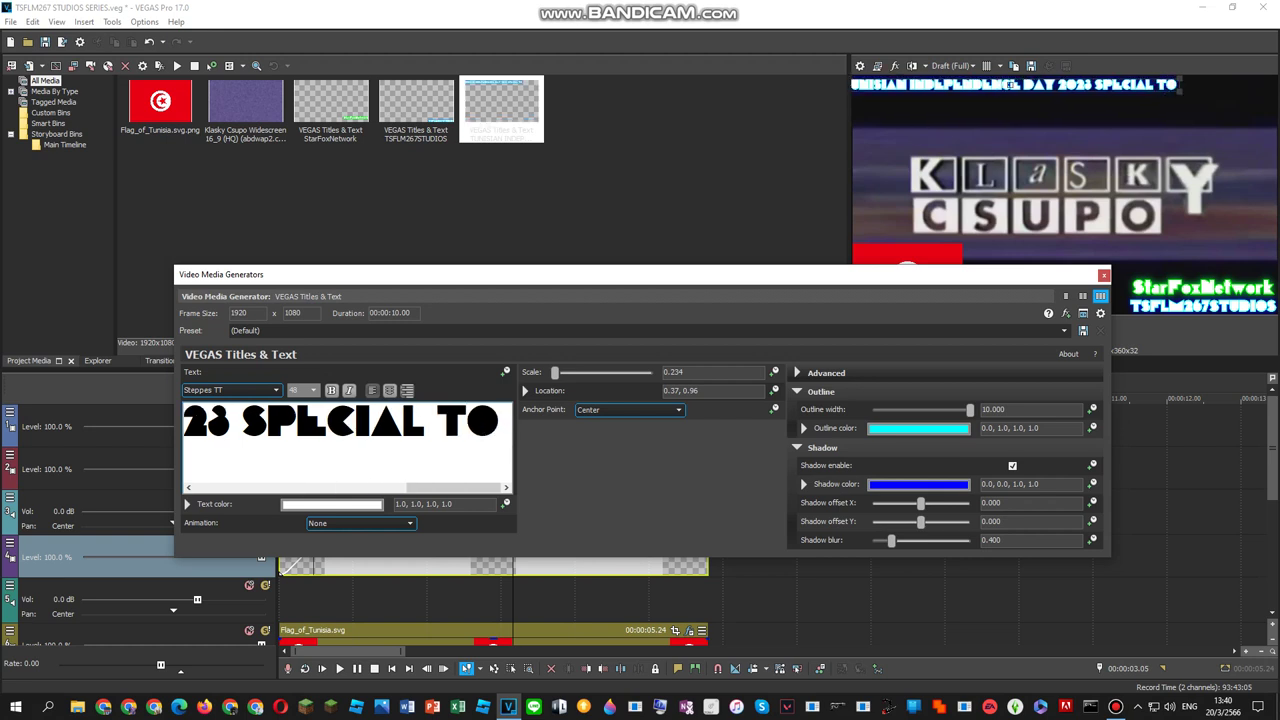
type(" EVERYOO")
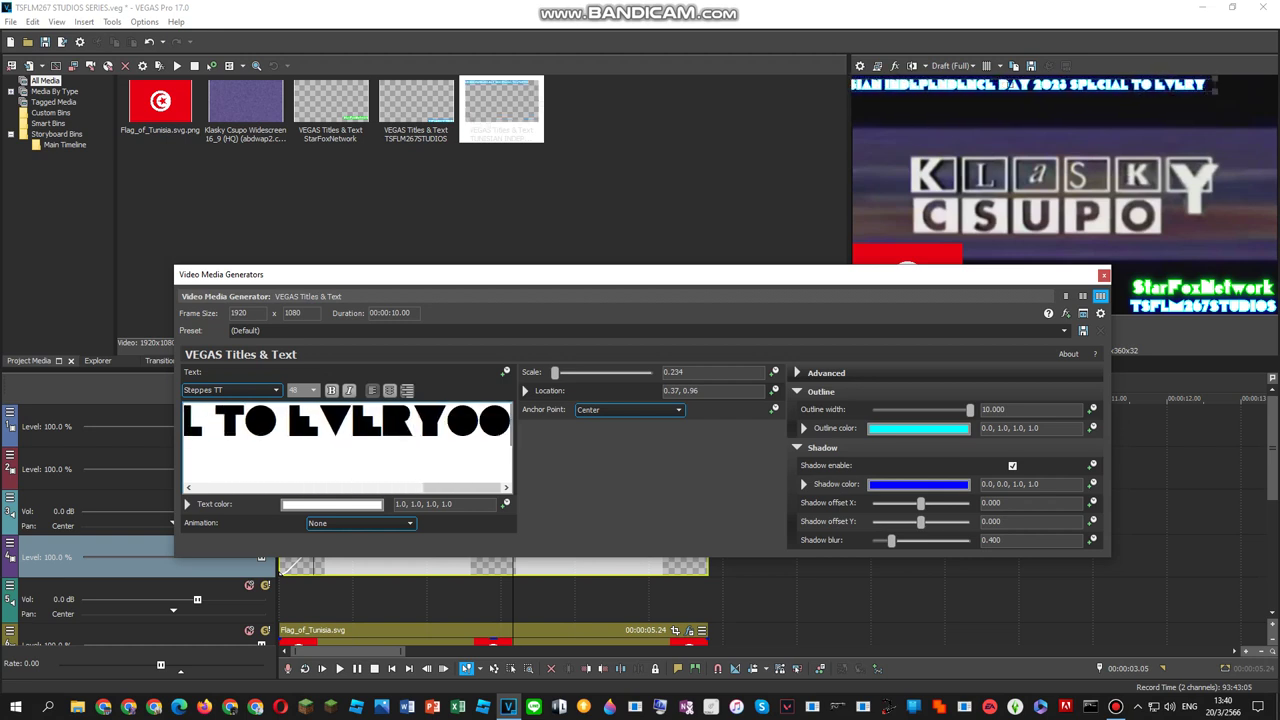
type("NE")
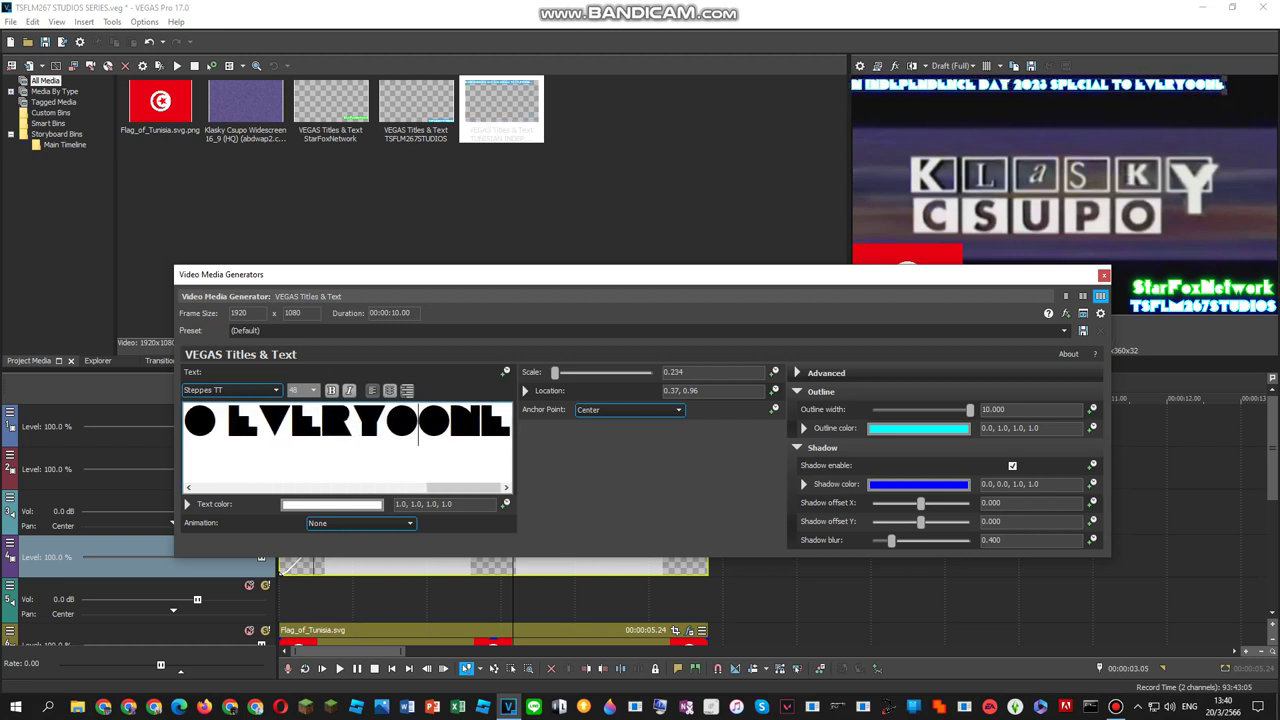
key("BackSpace")
left_click(479, 430)
type("!")
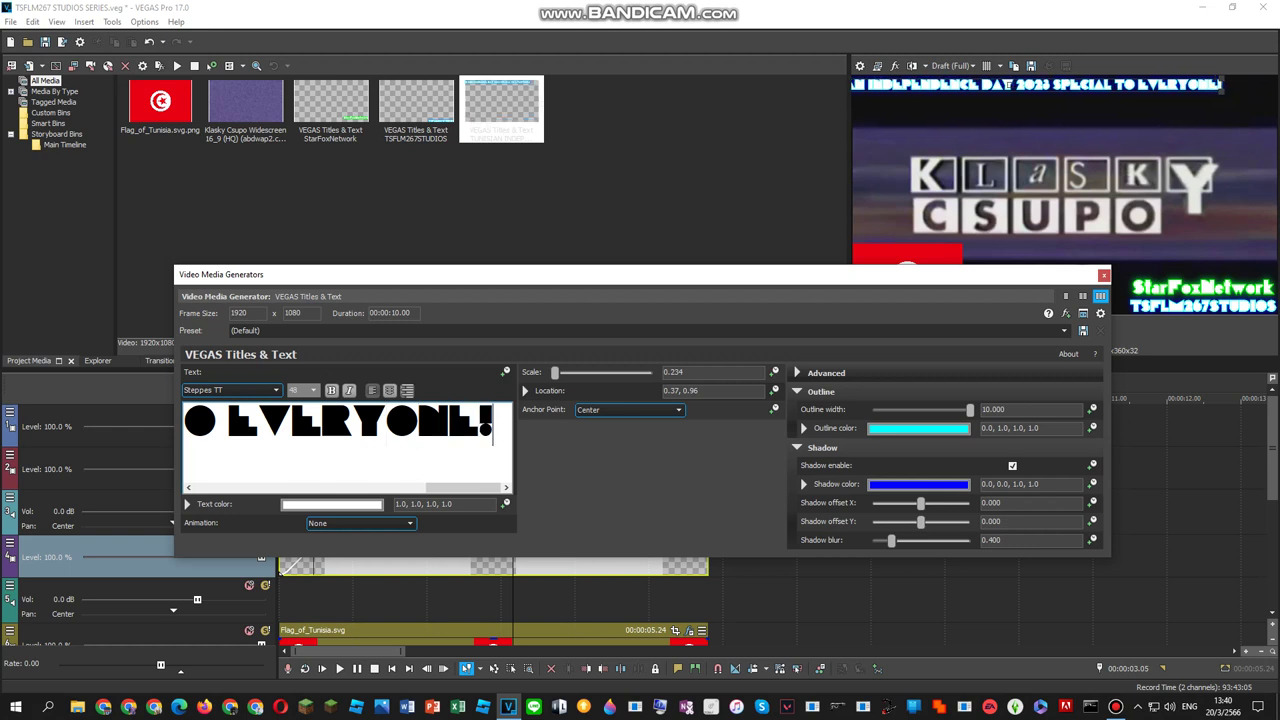
left_click_drag(1011, 85, 1063, 85)
Step: Set the title's outline colour to red (0.94, 0.02, 0.0) and its shadow colour to darker red (0.88, 0.0, 0.0)
left_click(918, 428)
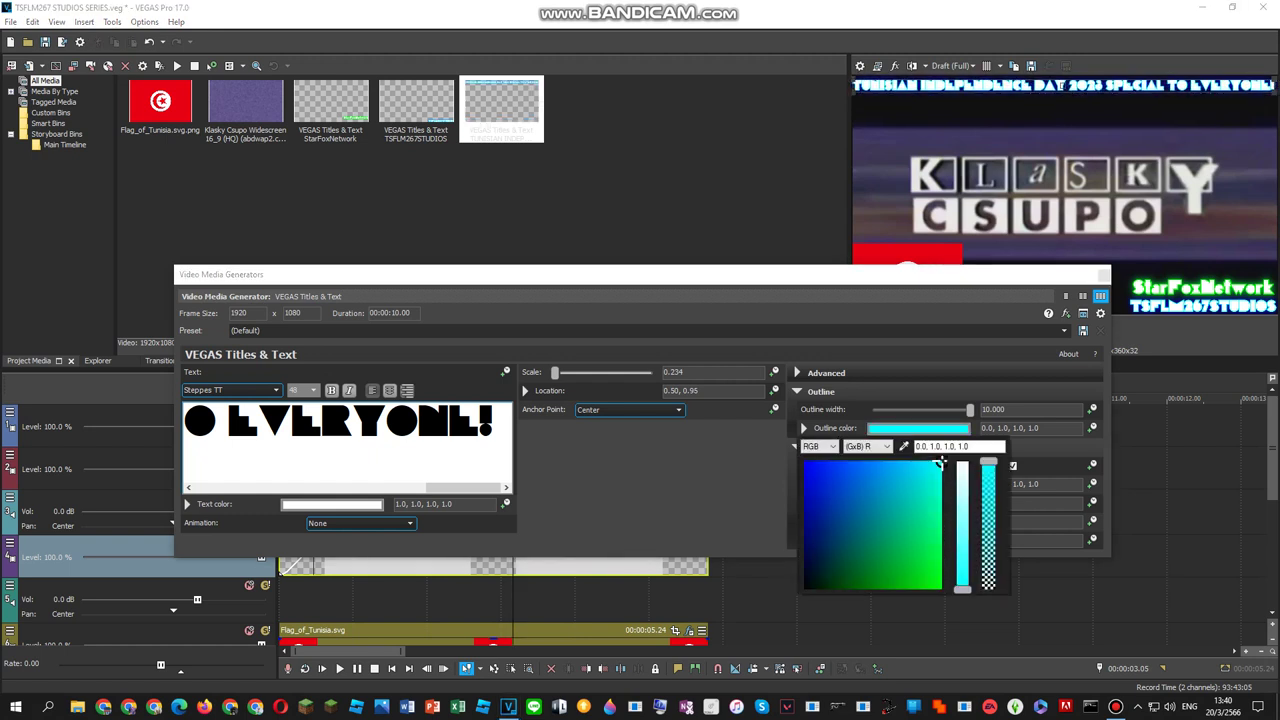
mouse_move(962, 586)
left_mouse_down()
mouse_move(960, 476)
mouse_move(940, 465)
mouse_move(808, 580)
mouse_move(804, 643)
left_mouse_up()
left_click(918, 484)
left_click(962, 532)
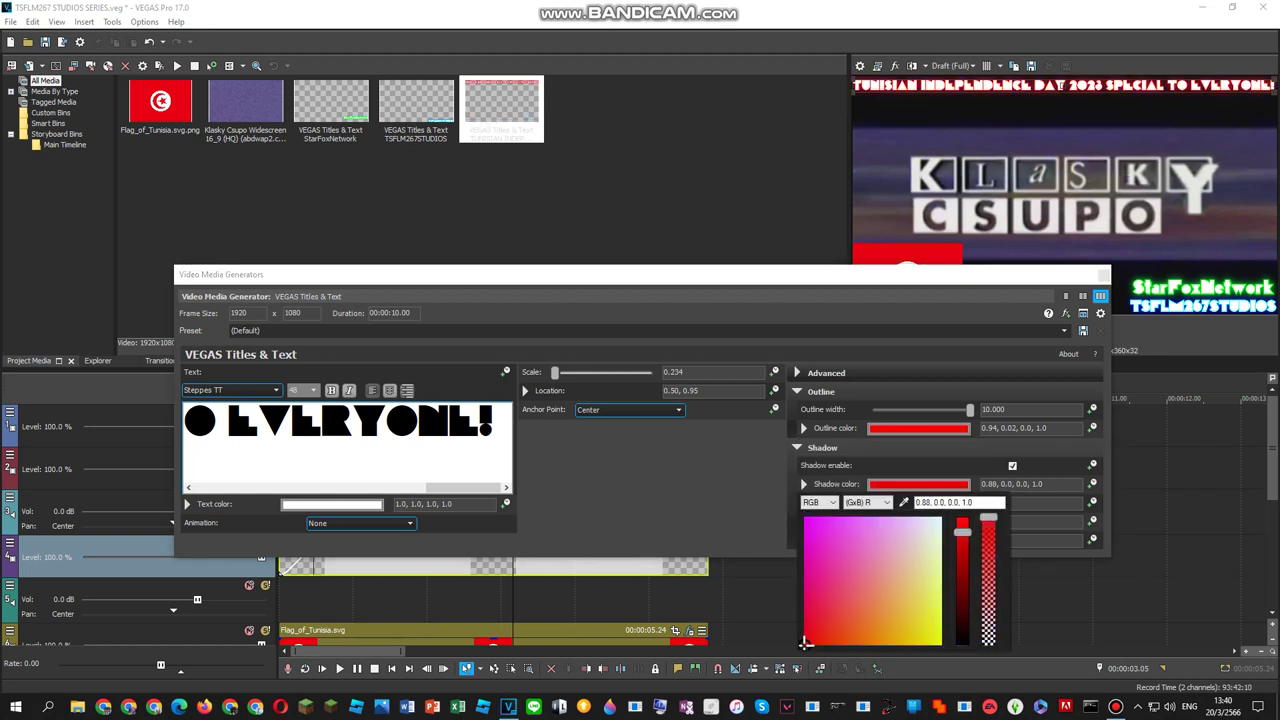
left_click(803, 484)
left_click(1103, 274)
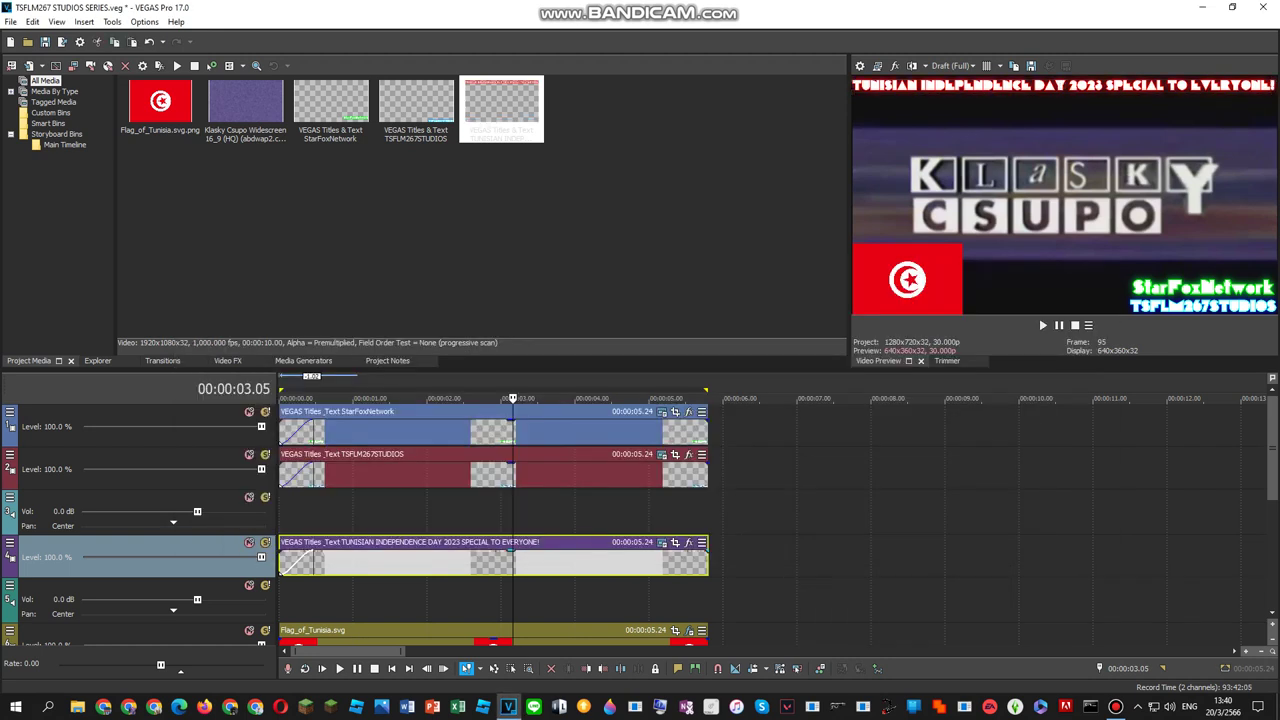
Step: Add the VEGAS Gradient Map effect to the Klasky Csupo Widescreen video event
left_click(463, 600)
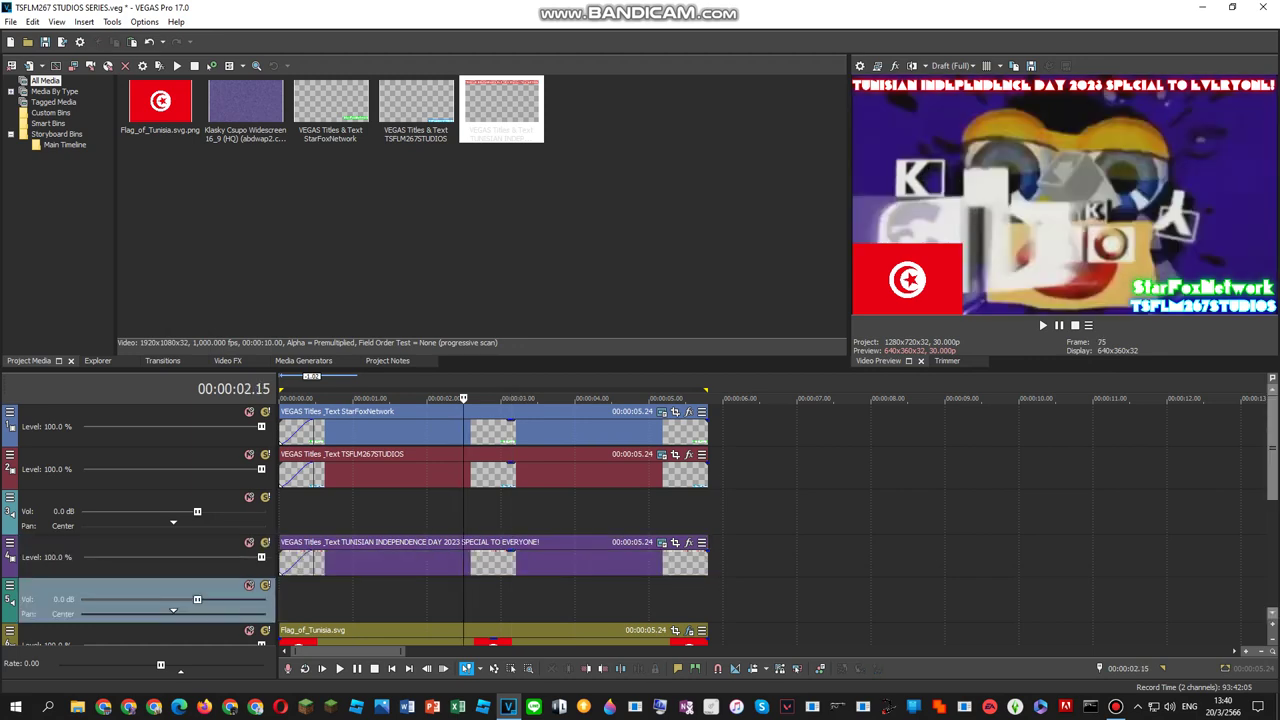
left_click_drag(1271, 448, 1271, 543)
left_click(488, 470)
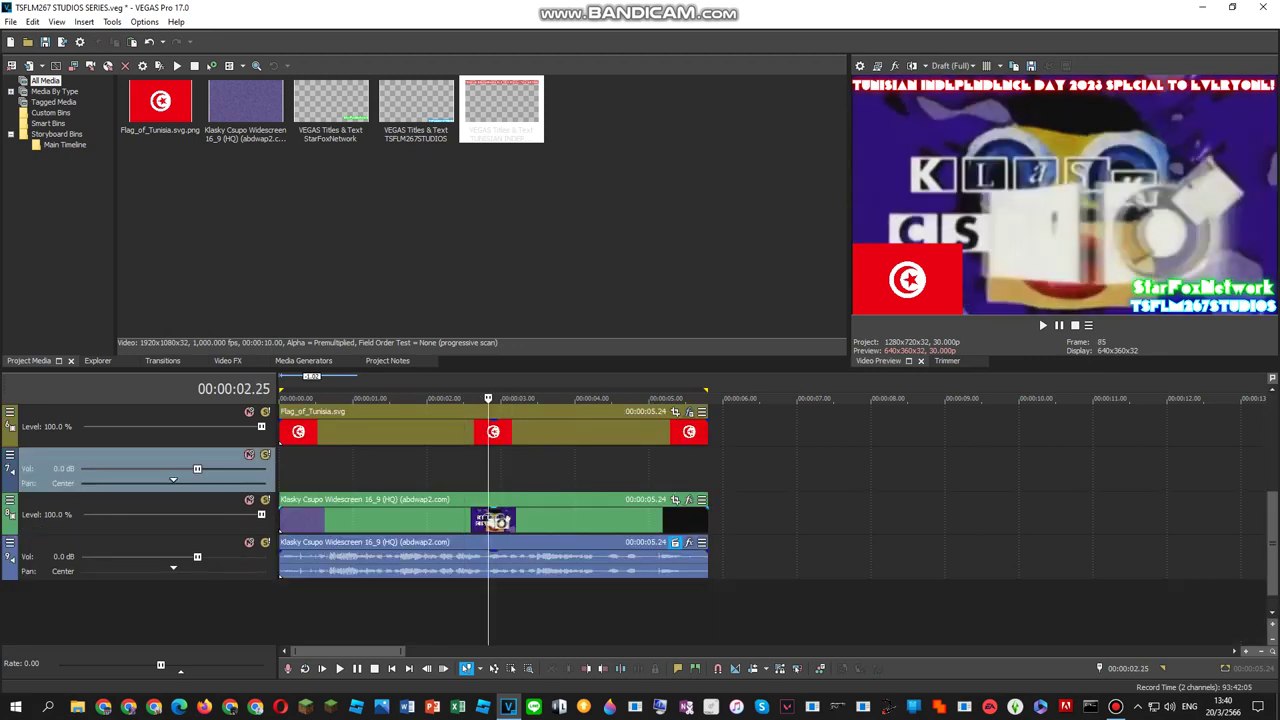
right_click(488, 515)
left_click(541, 247)
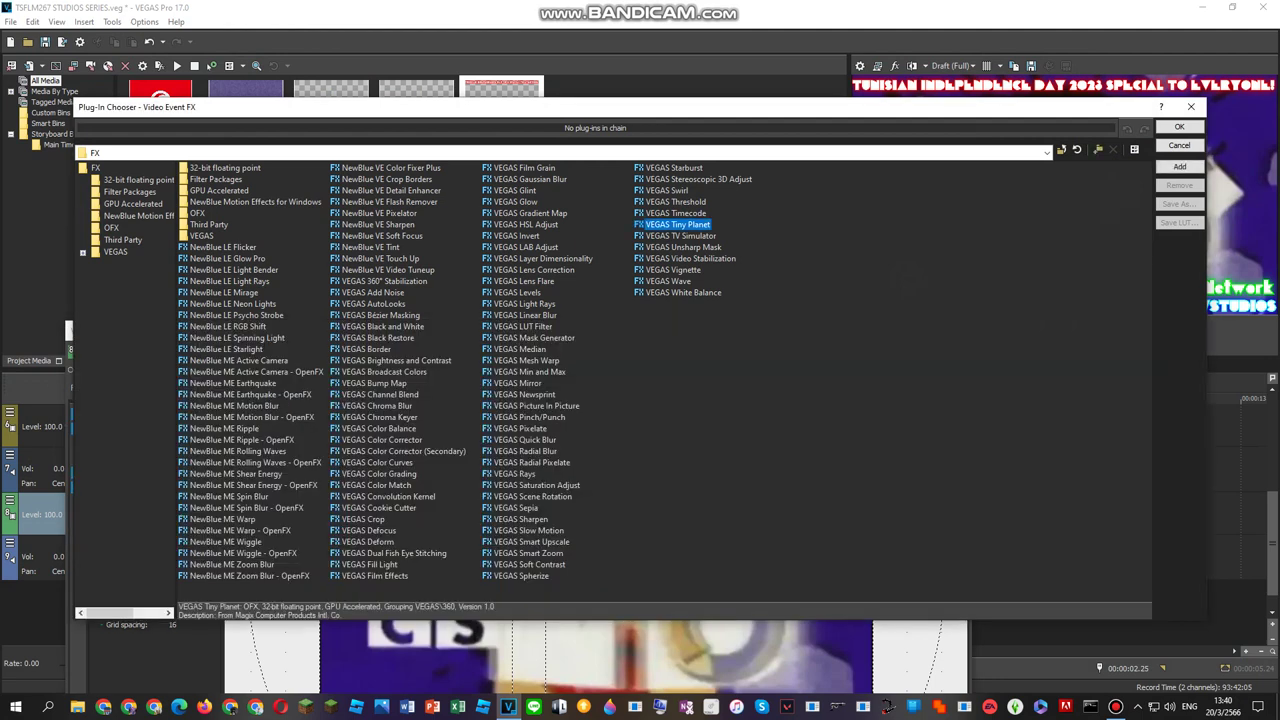
double_click(530, 213)
left_click(1179, 126)
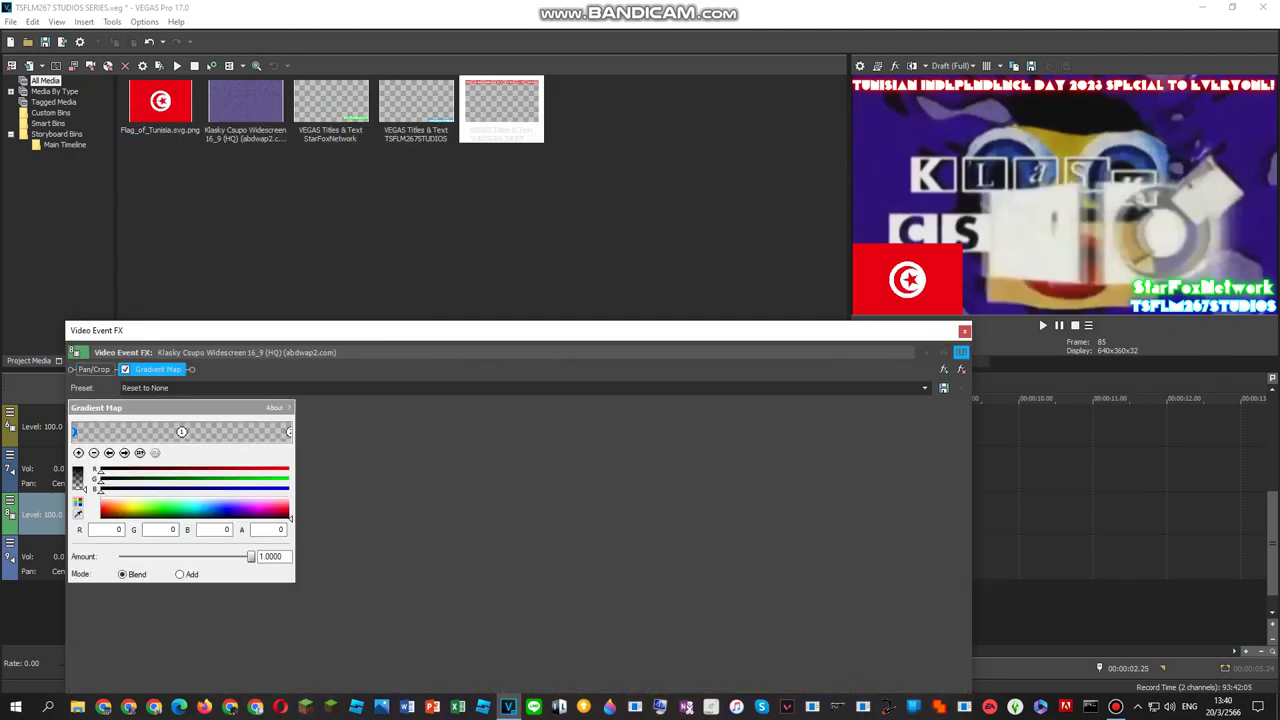
Step: Apply the "TSFLM267 Flanged Saw" preset to the Gradient Map effect
left_click(924, 387)
scroll(520, 525, "down", 10)
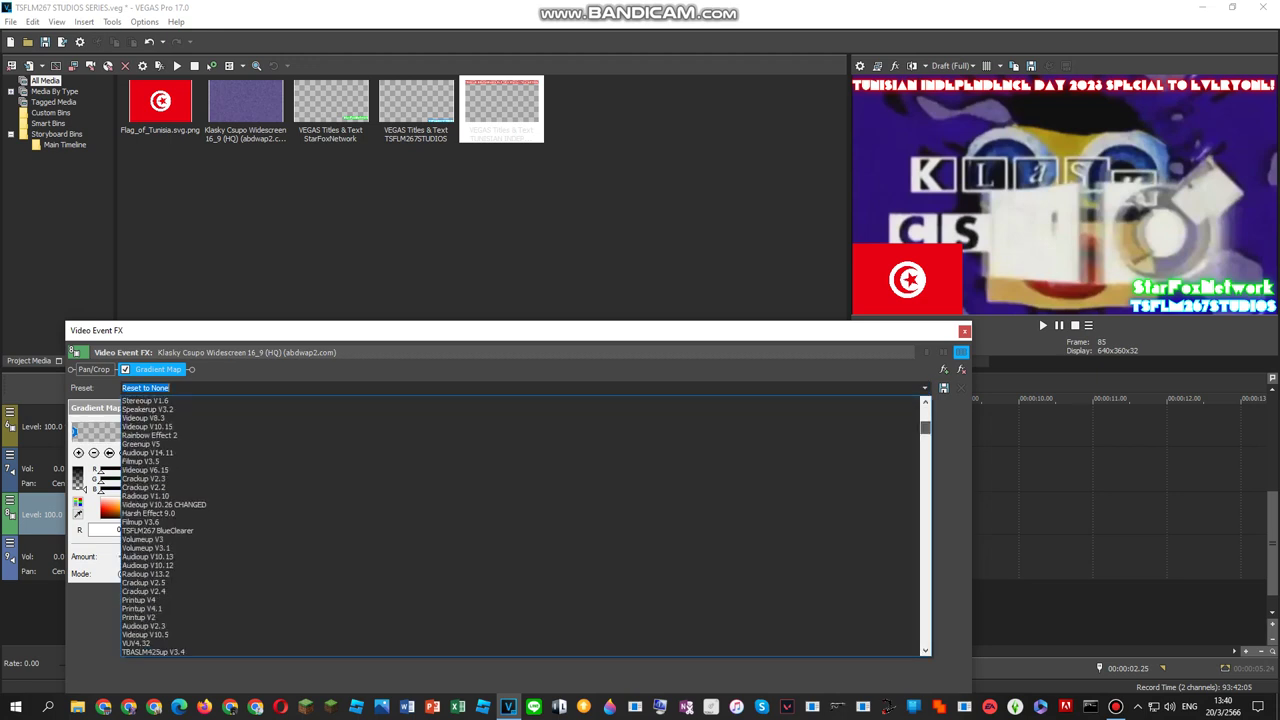
scroll(520, 525, "down", 1)
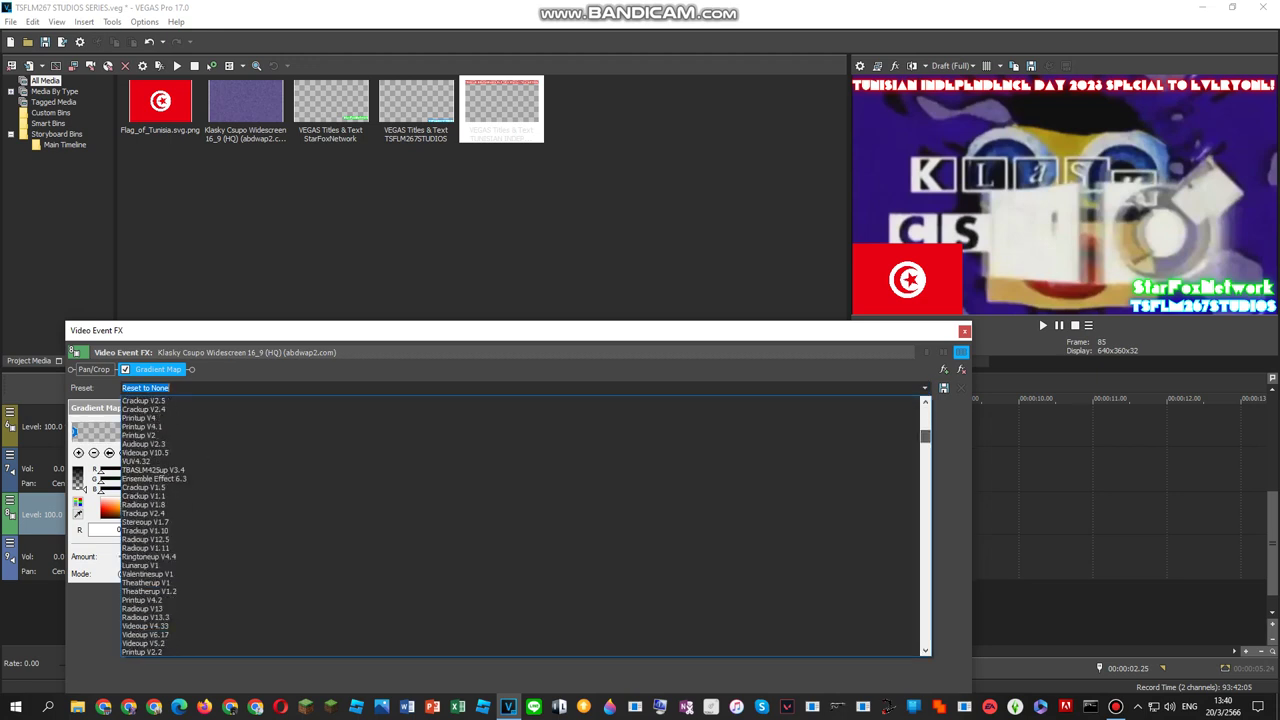
scroll(520, 525, "down", 3)
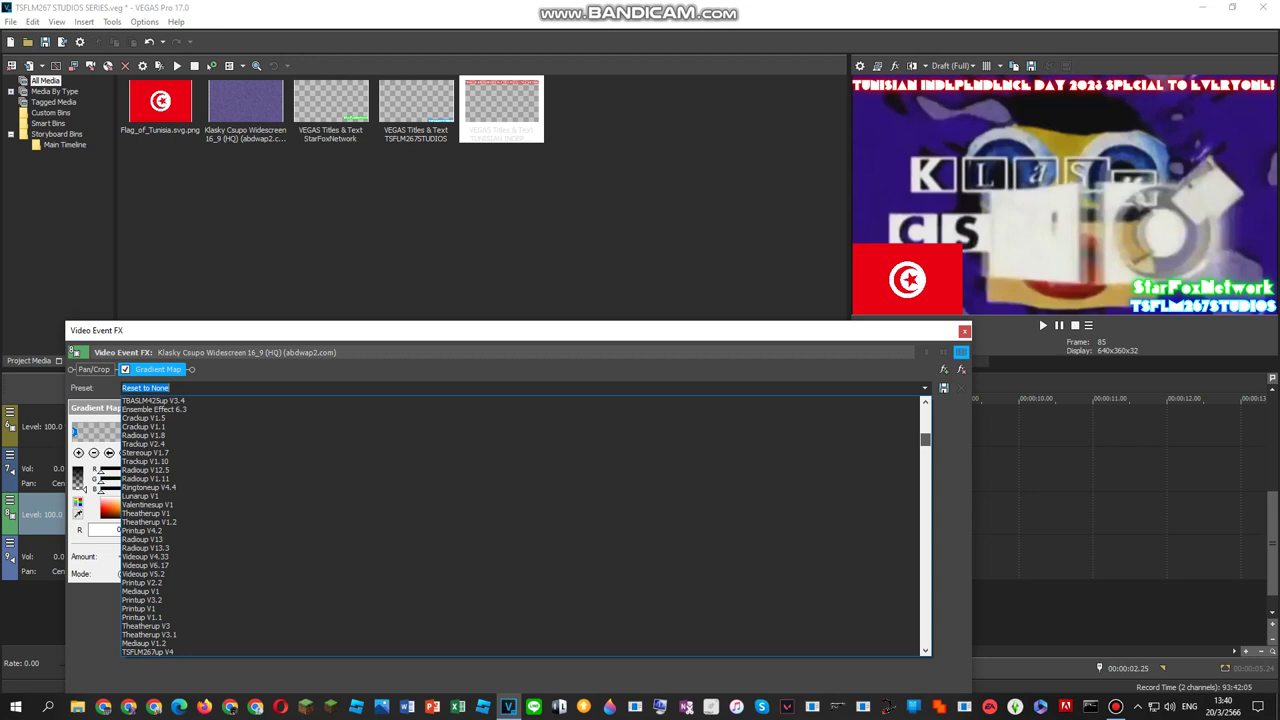
scroll(520, 525, "down", 12)
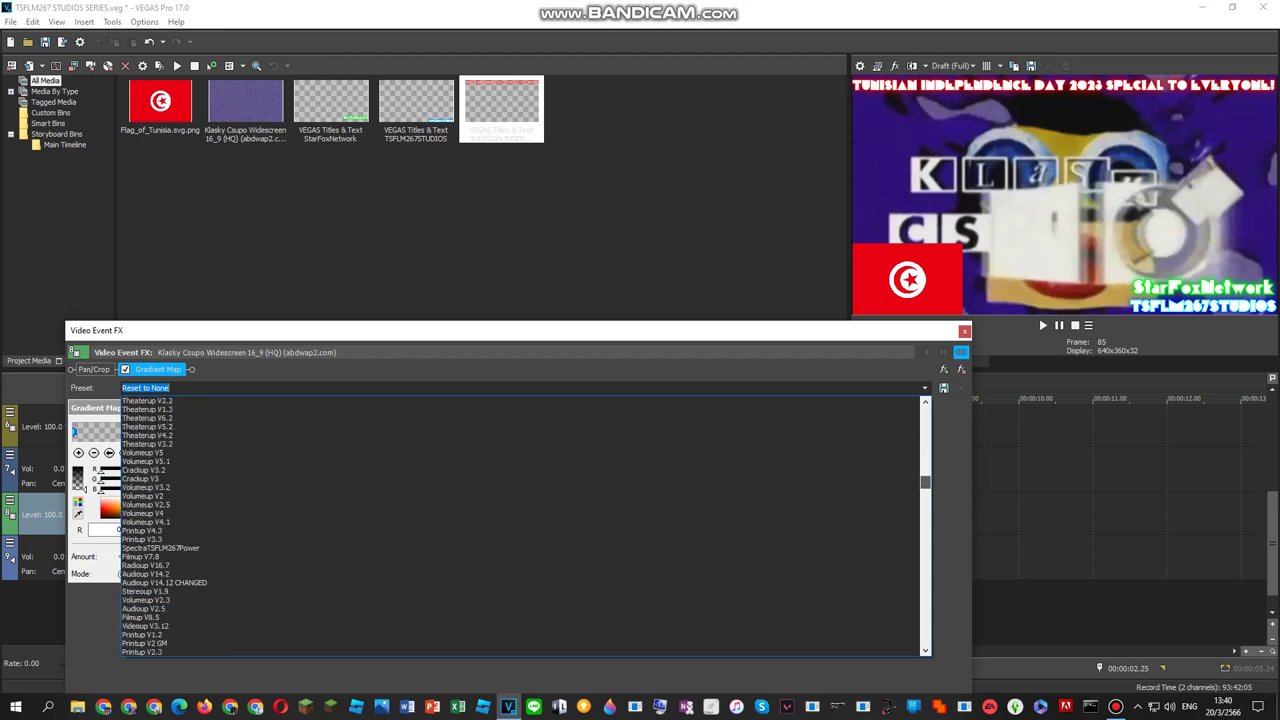
scroll(520, 525, "down", 10)
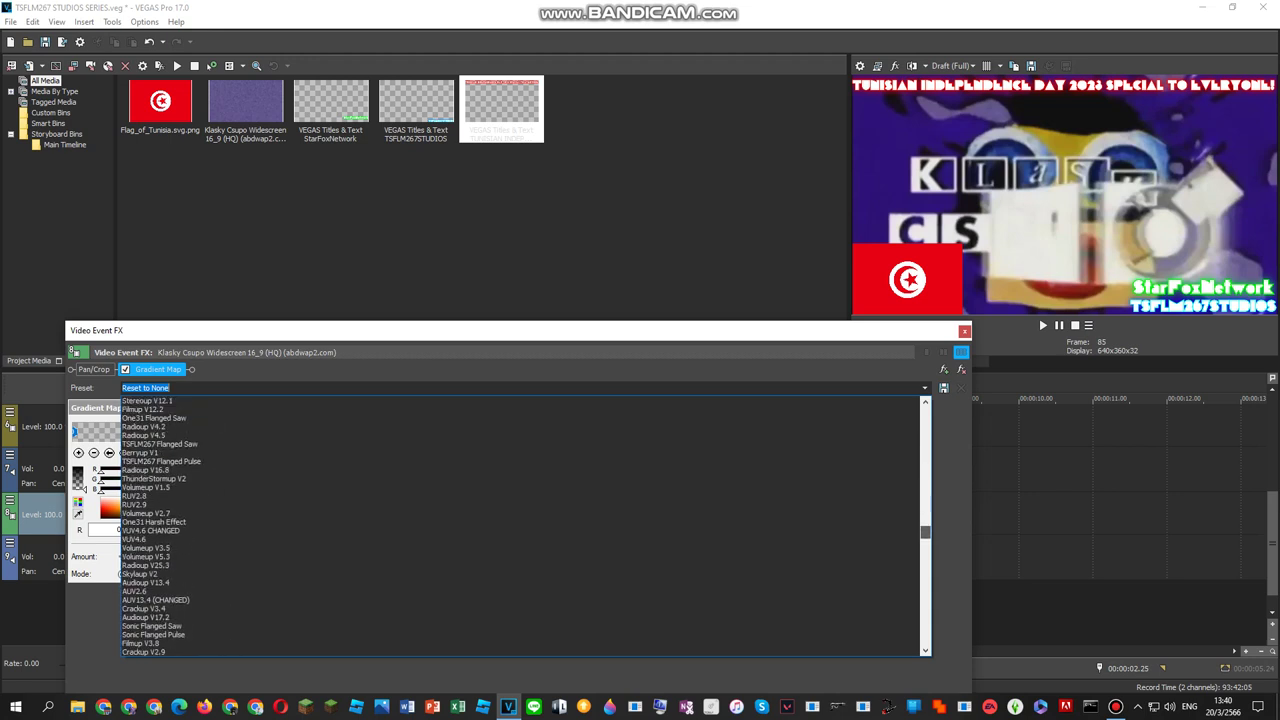
scroll(300, 443, "up", 1)
left_click(290, 443)
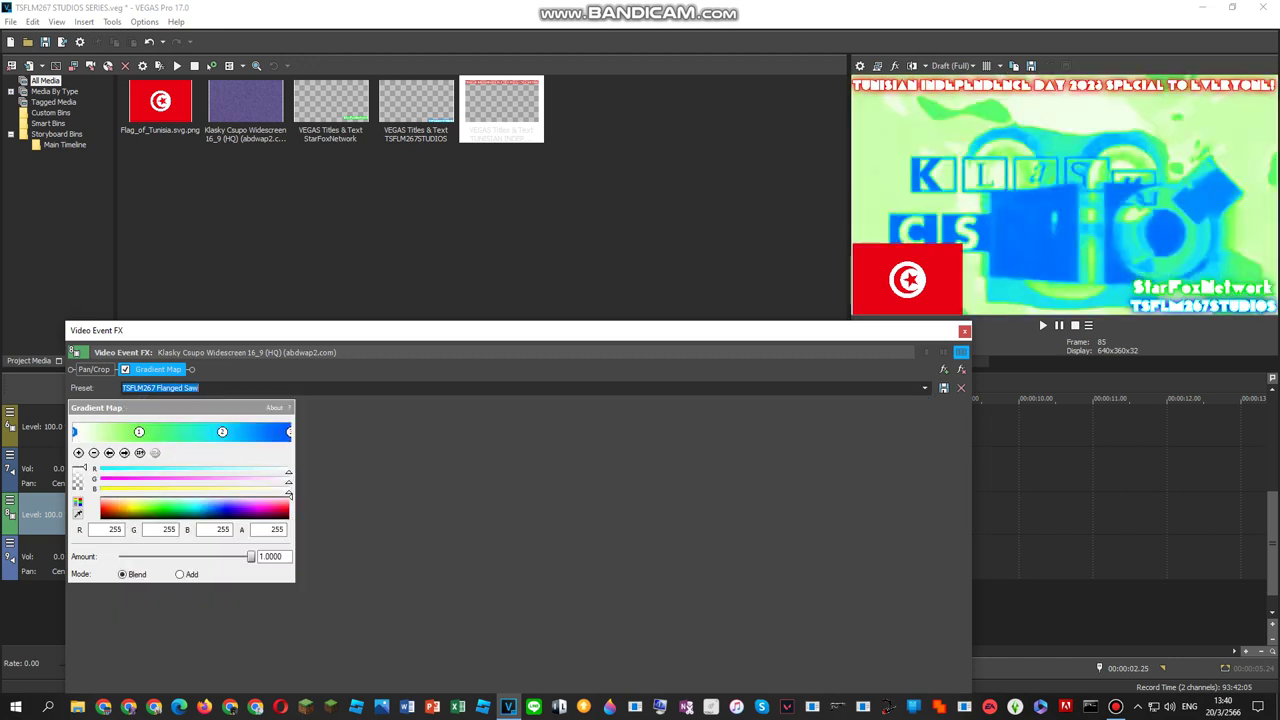
Step: Recolour the gradient's three points after the white start to RGB 150, 25, 0, then 255, 125, 90 and 255, 45, 72, and close the effect settings
left_click(139, 432)
left_click(105, 511)
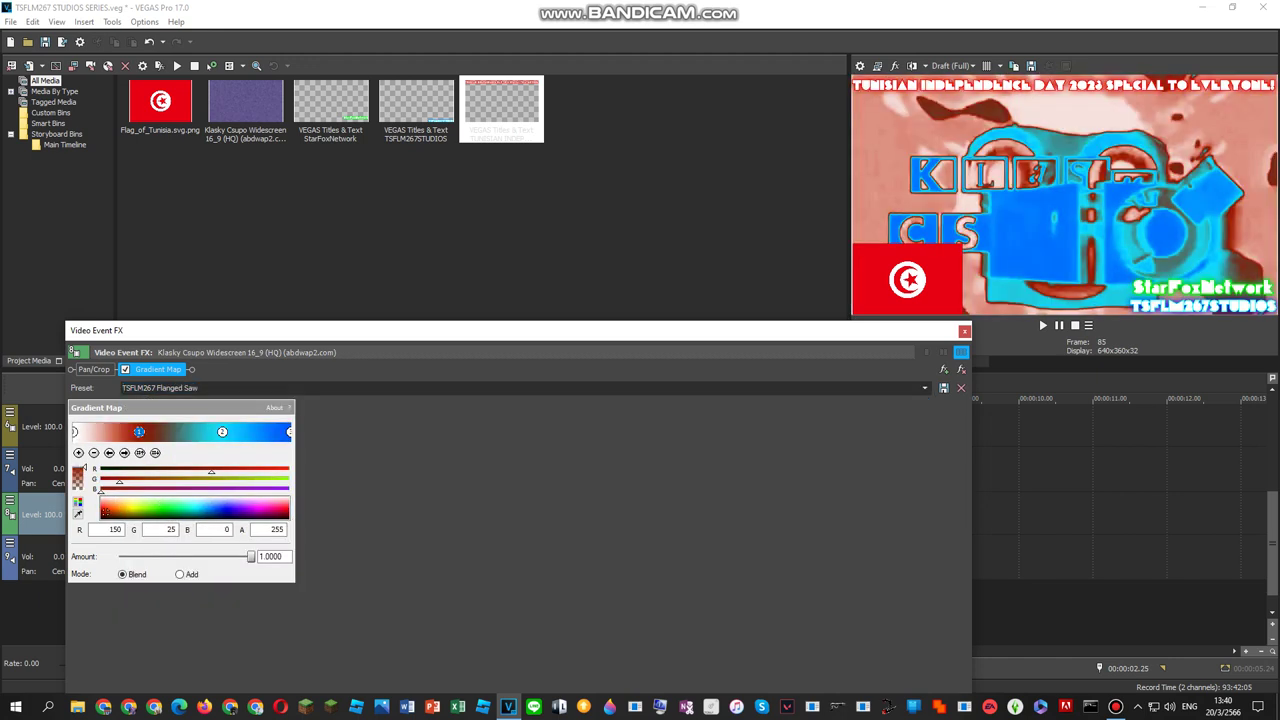
left_click(222, 431)
left_click_drag(199, 507, 106, 505)
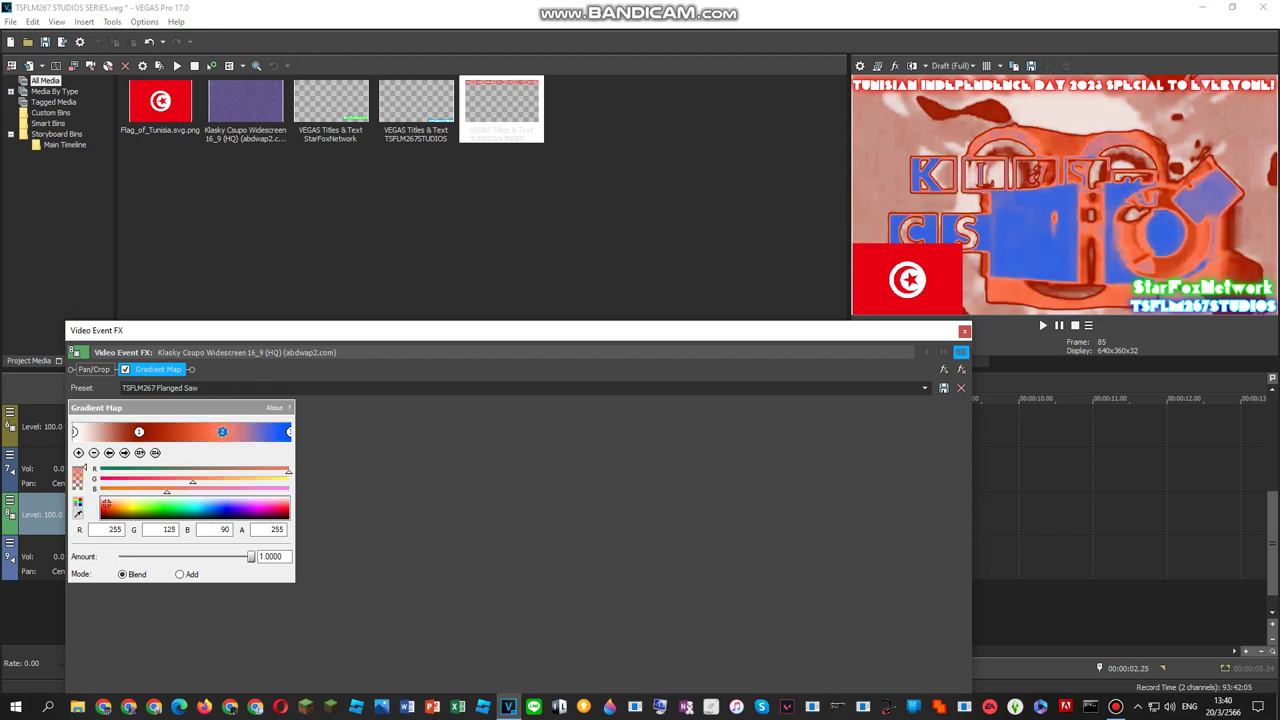
left_click(289, 431)
mouse_move(262, 507)
left_mouse_down()
mouse_move(280, 497)
mouse_move(289, 518)
mouse_move(108, 509)
mouse_move(285, 506)
left_mouse_up()
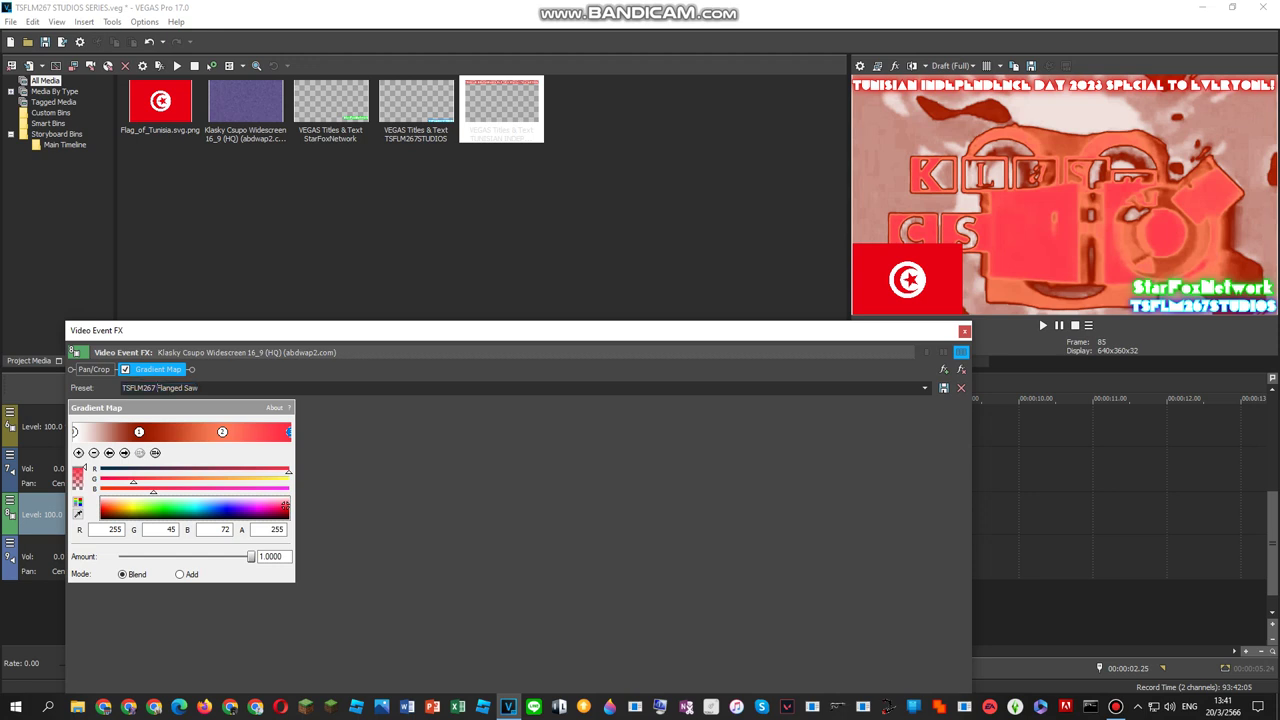
key("Return")
type("T")
left_click(964, 331)
Step: Set the playback range to the whole Klasky Csupo Widescreen event and preview the recoloured video
double_click(493, 520)
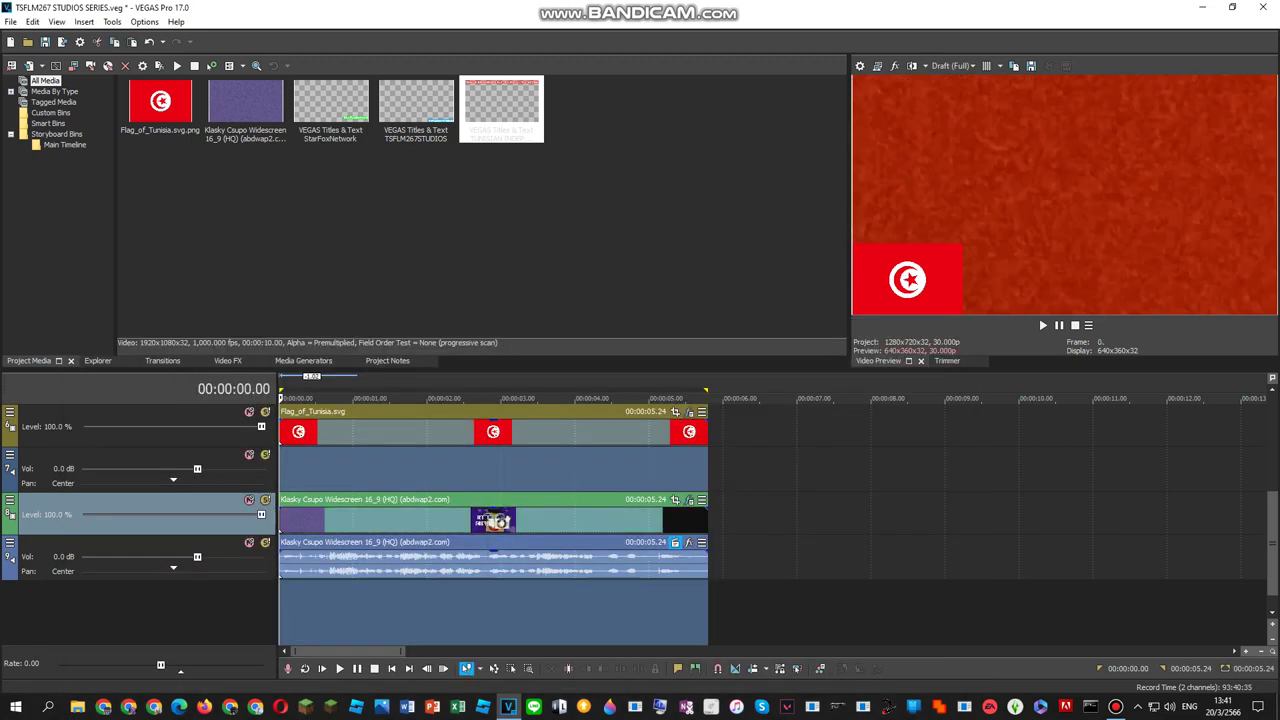
left_click(335, 468)
key("space")
Step: Add the IL Vocodex (demo) audio effect to the Klasky Csupo Widescreen audio event
right_click(393, 563)
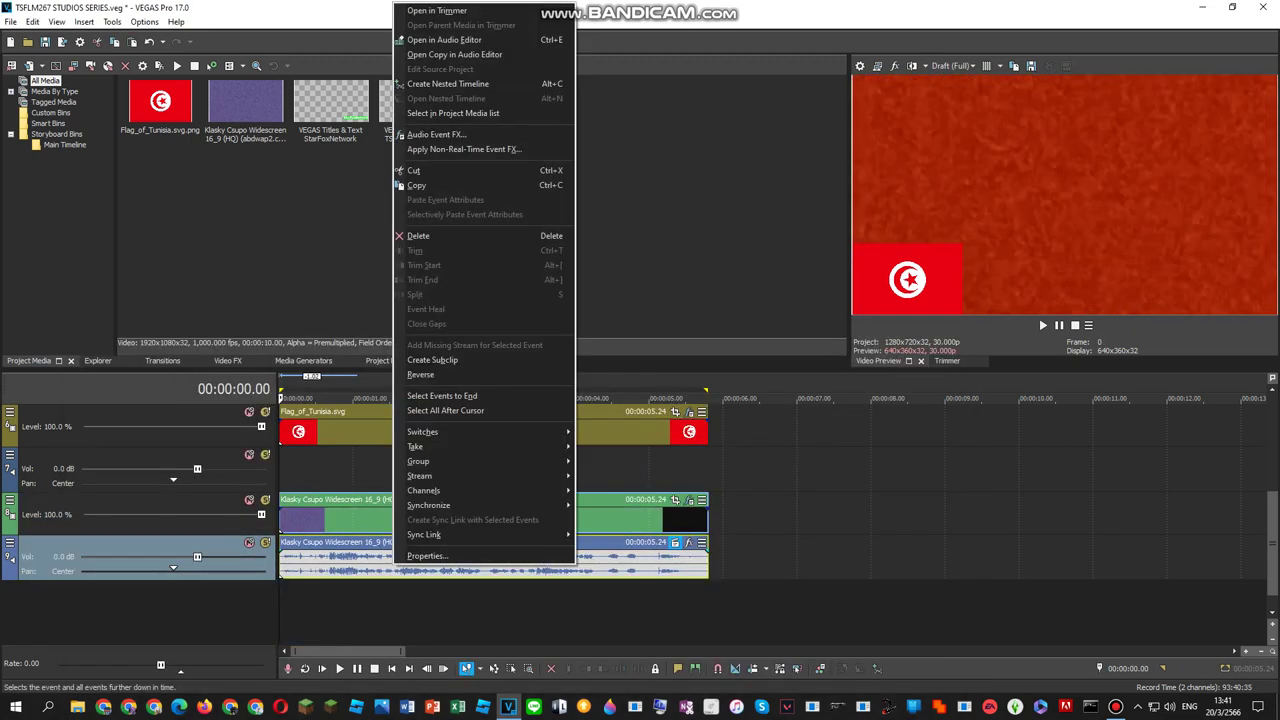
left_click(437, 134)
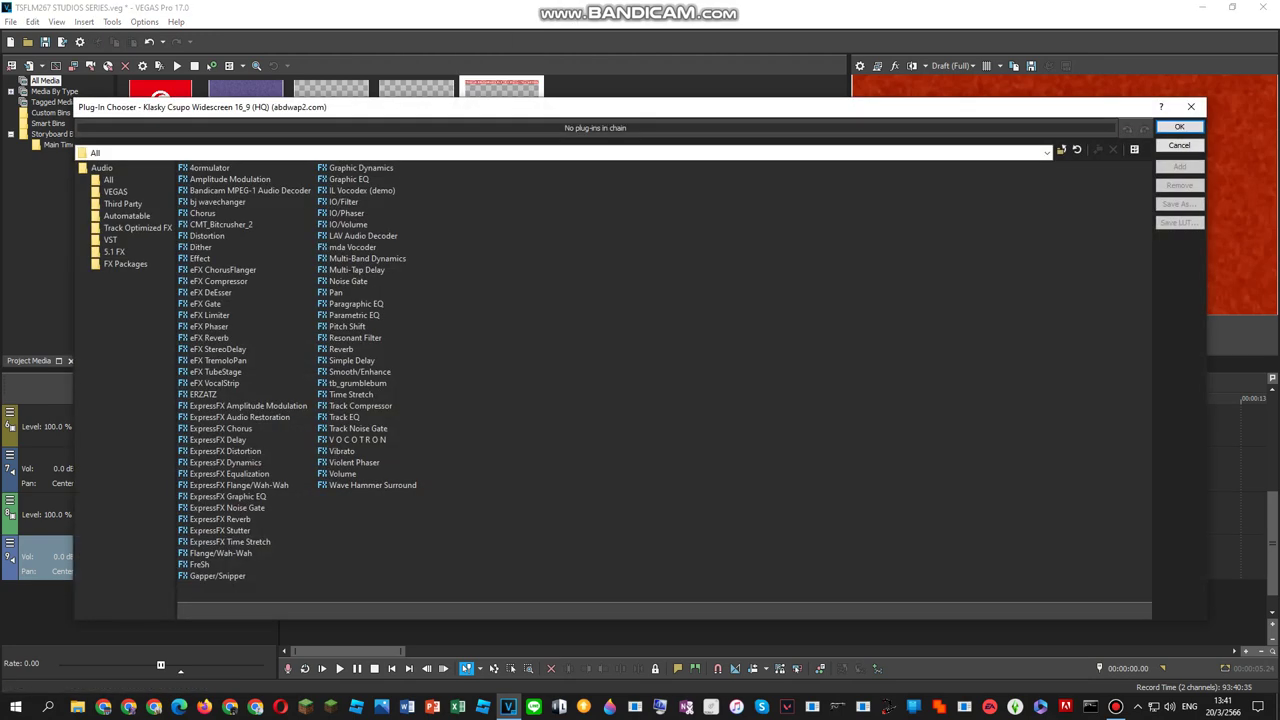
left_click(362, 190)
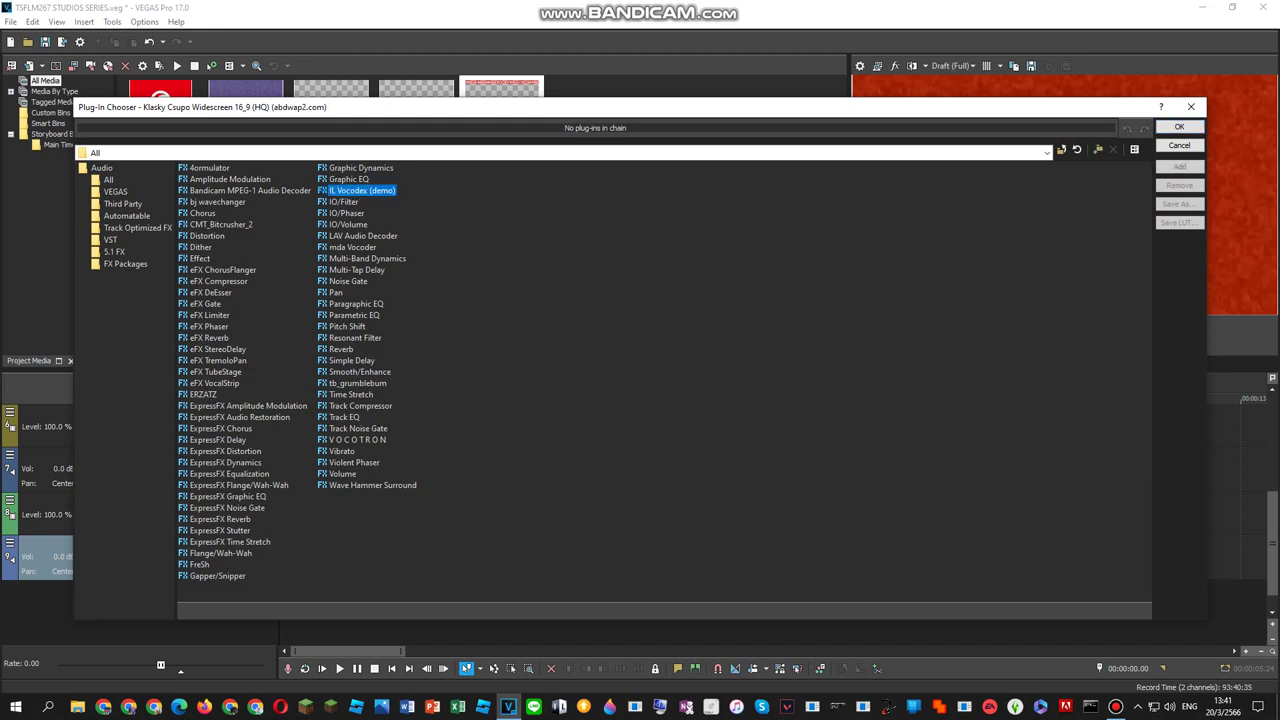
double_click(362, 190)
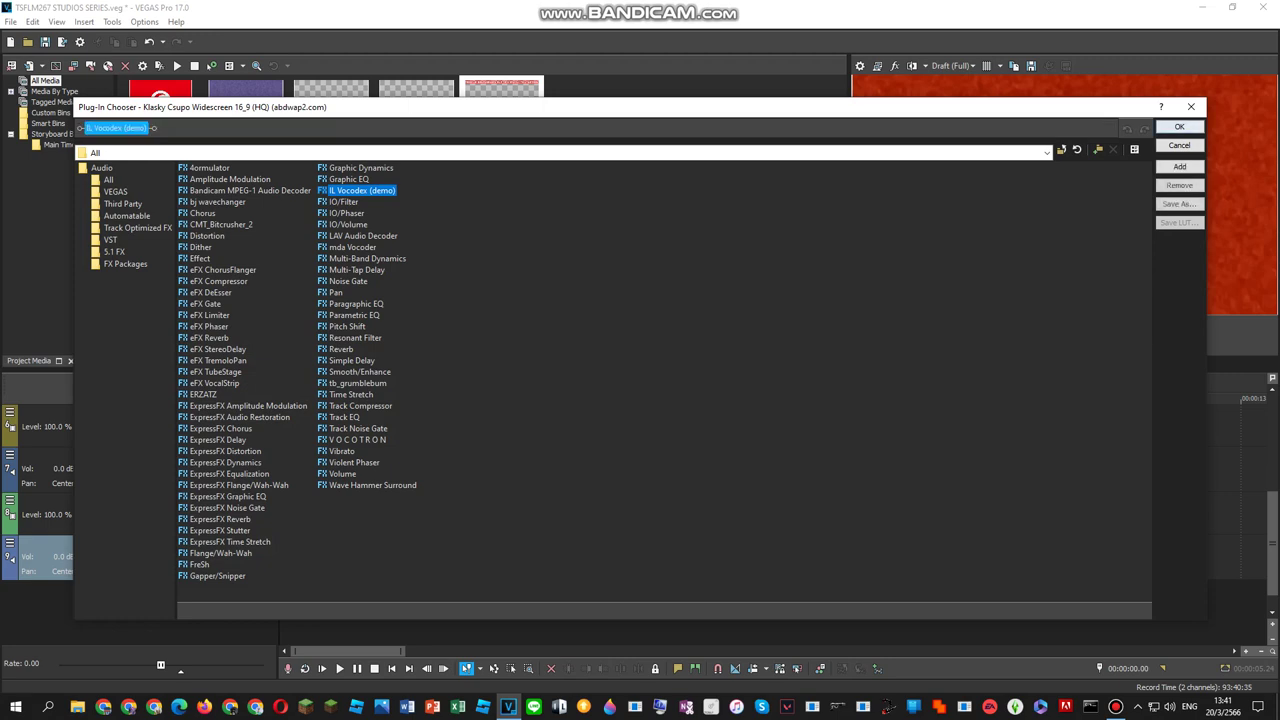
left_click(1179, 127)
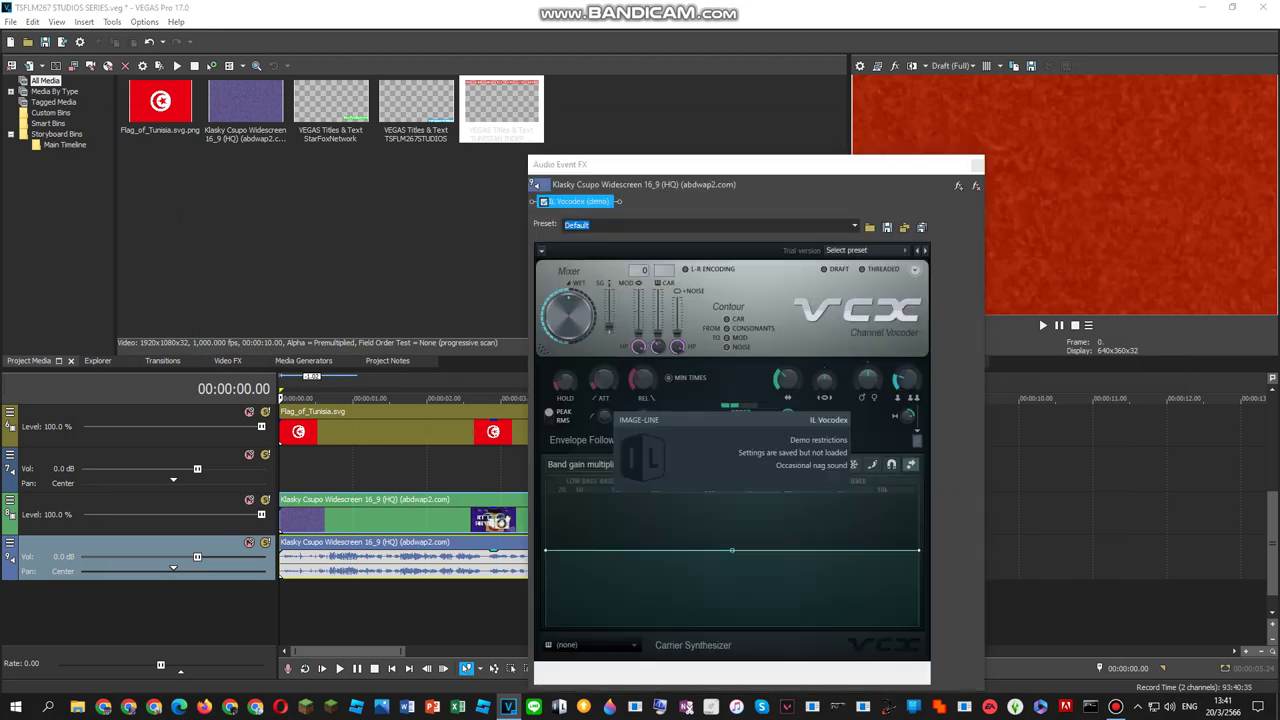
Step: Load Vocodex's Clearer preset and set its carrier synthesizer to Flanged saw with several chord notes held on the keyboard
left_click(904, 251)
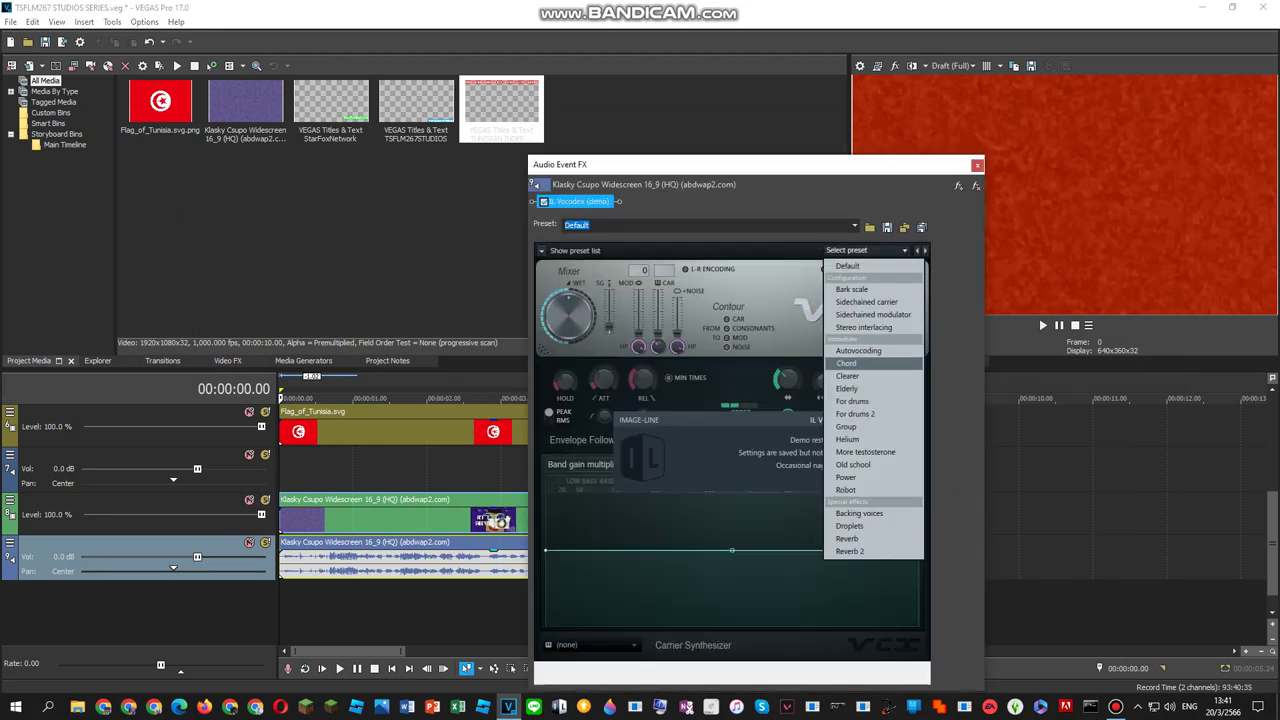
left_click(847, 376)
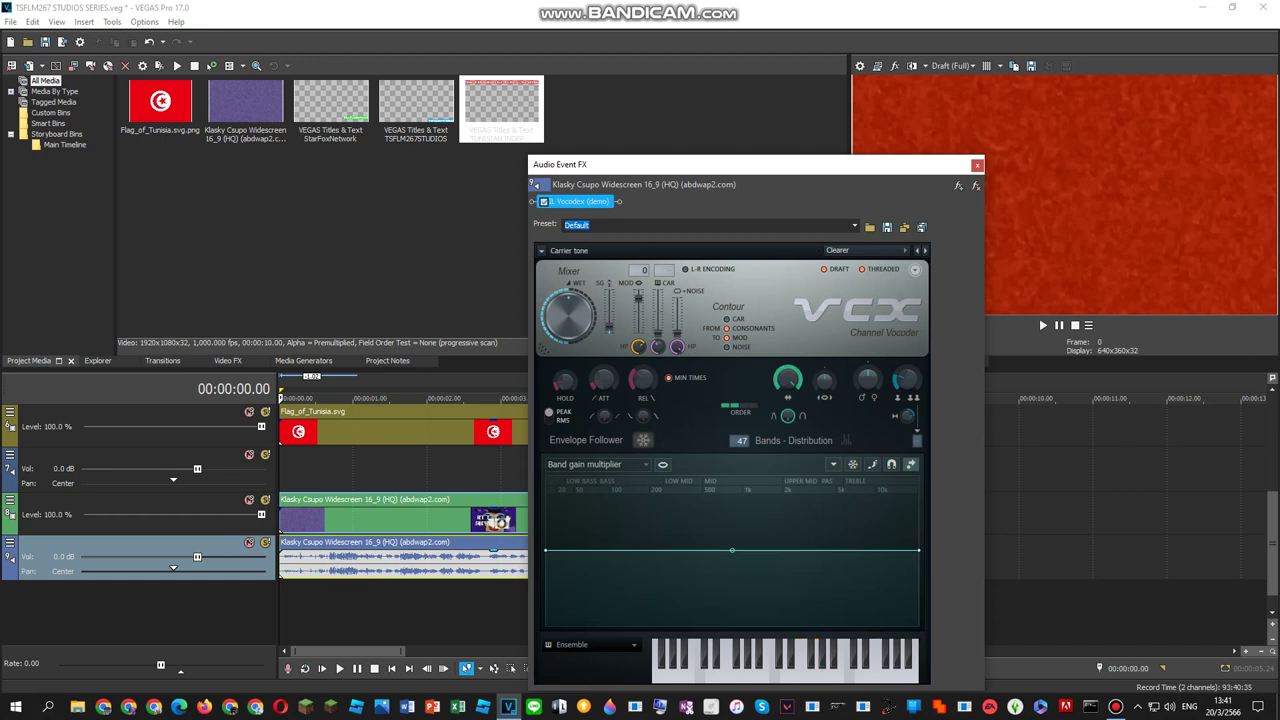
left_click(588, 644)
left_click(646, 636)
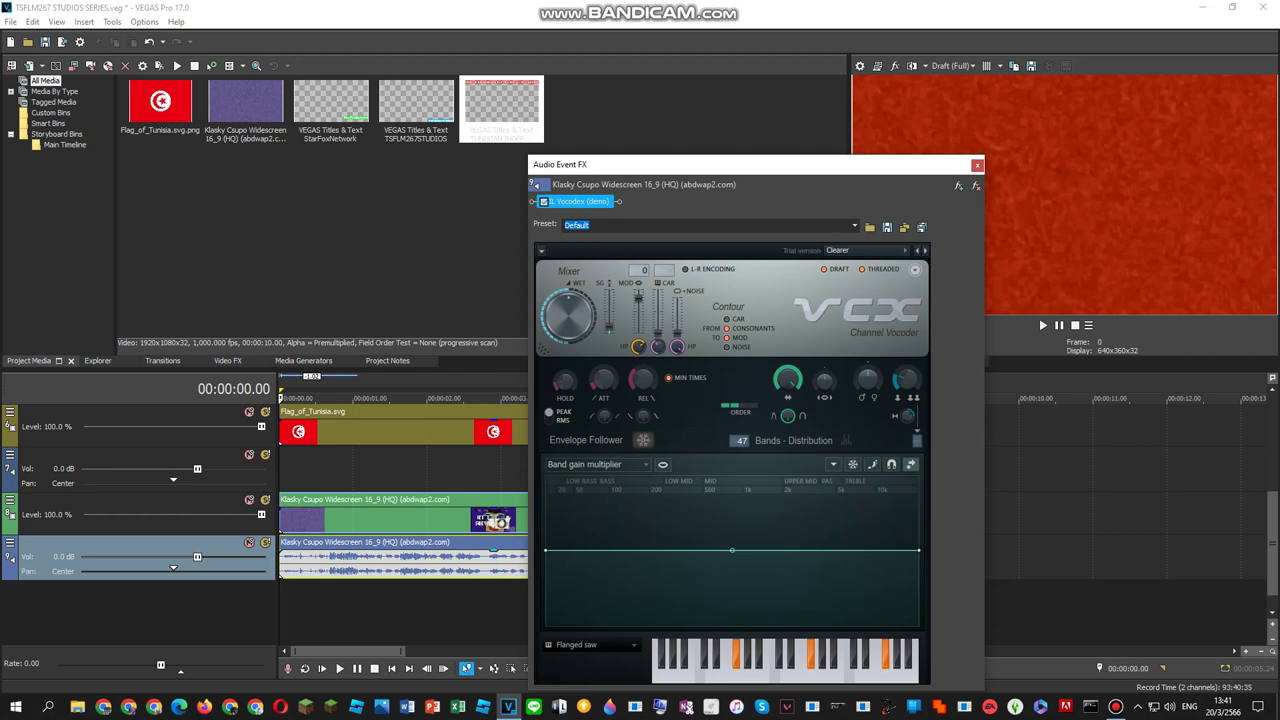
left_click(822, 654)
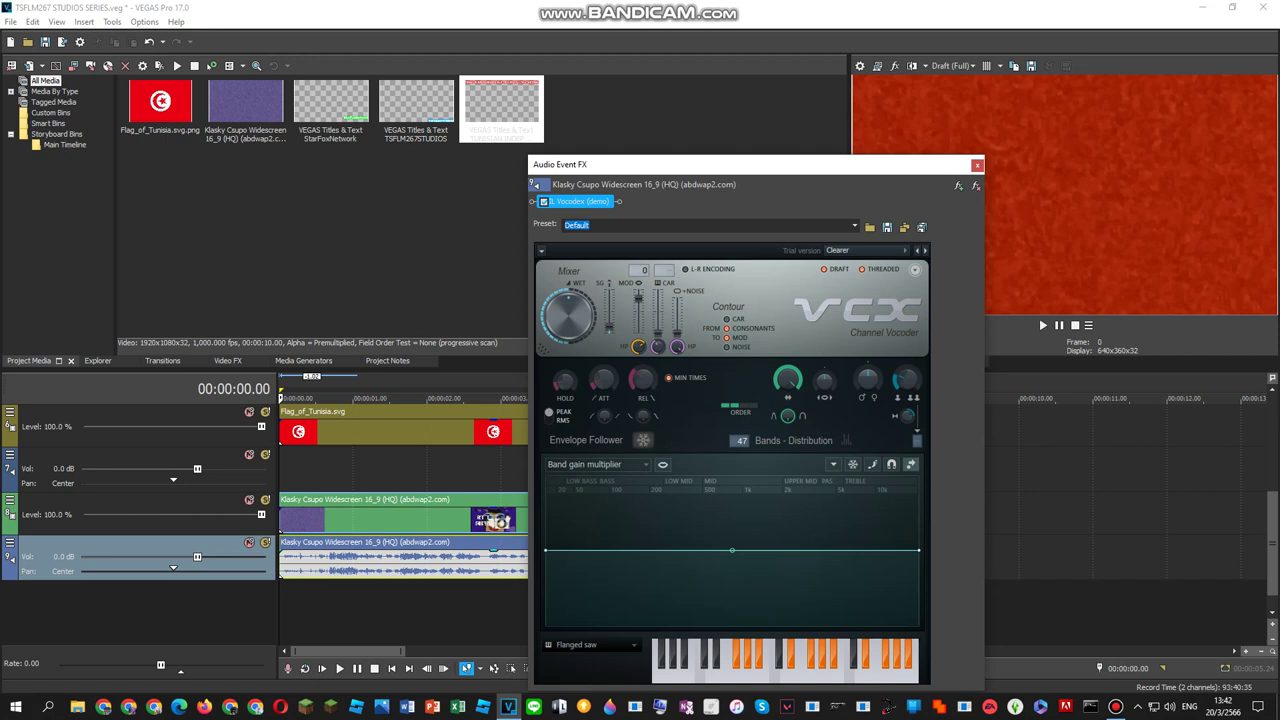
Step: Play the timeline to preview the recoloured video with the vocoded audio
key("space")
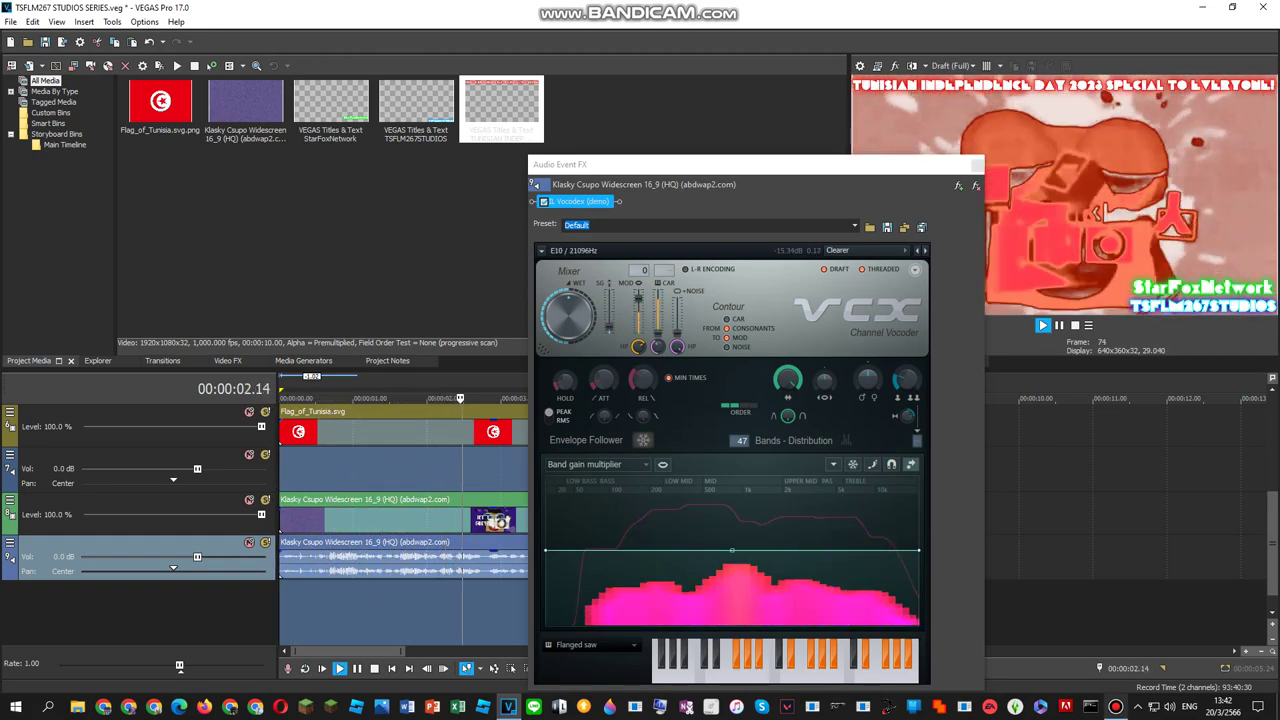
mouse_move(1116, 706)
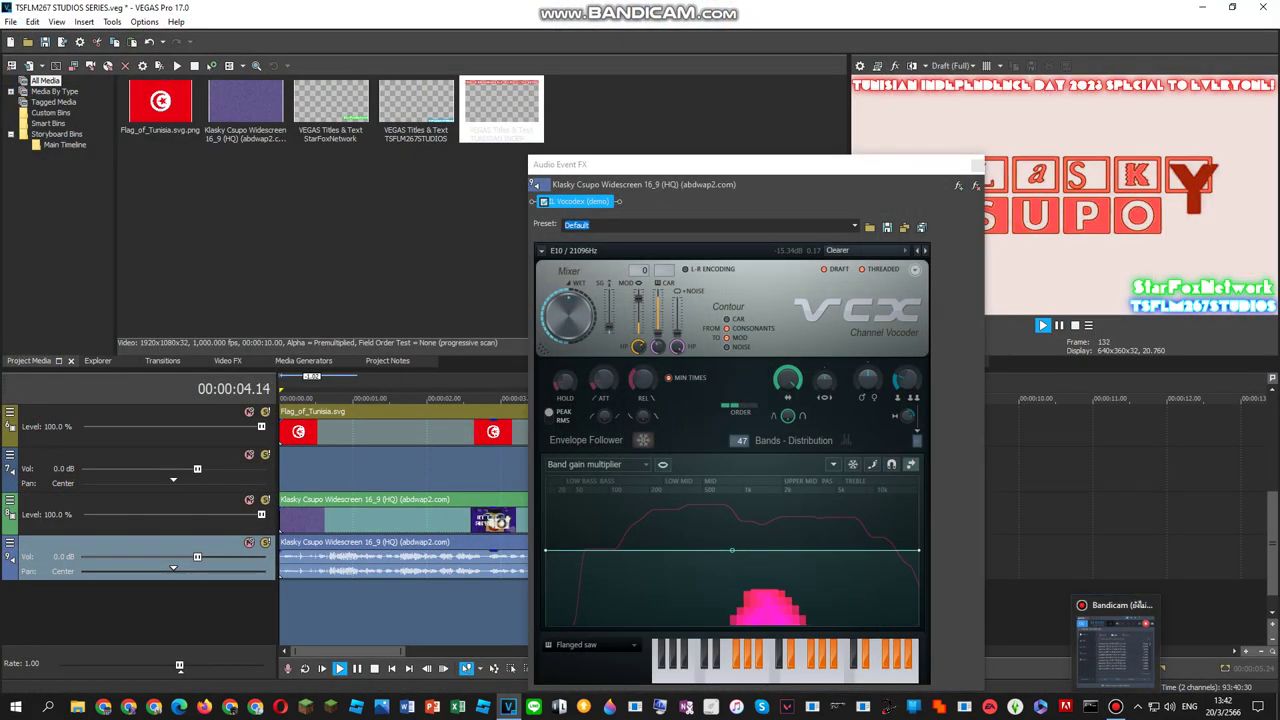
left_click(1116, 706)
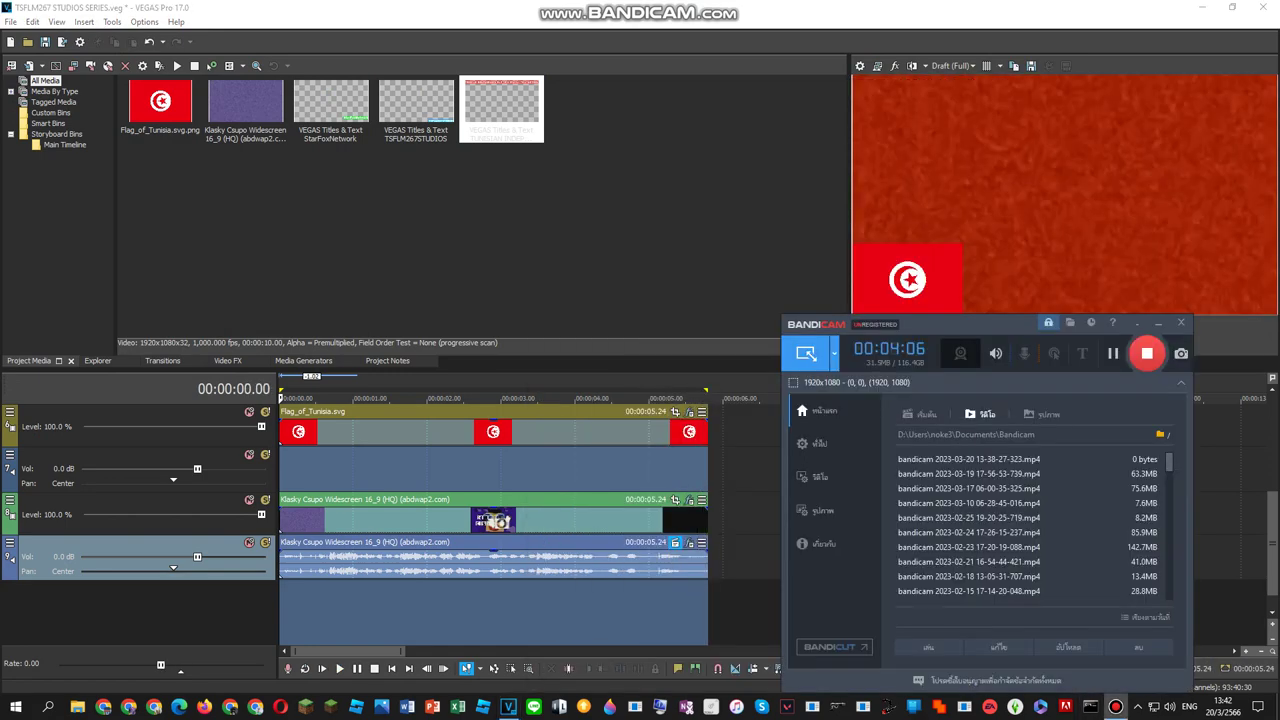